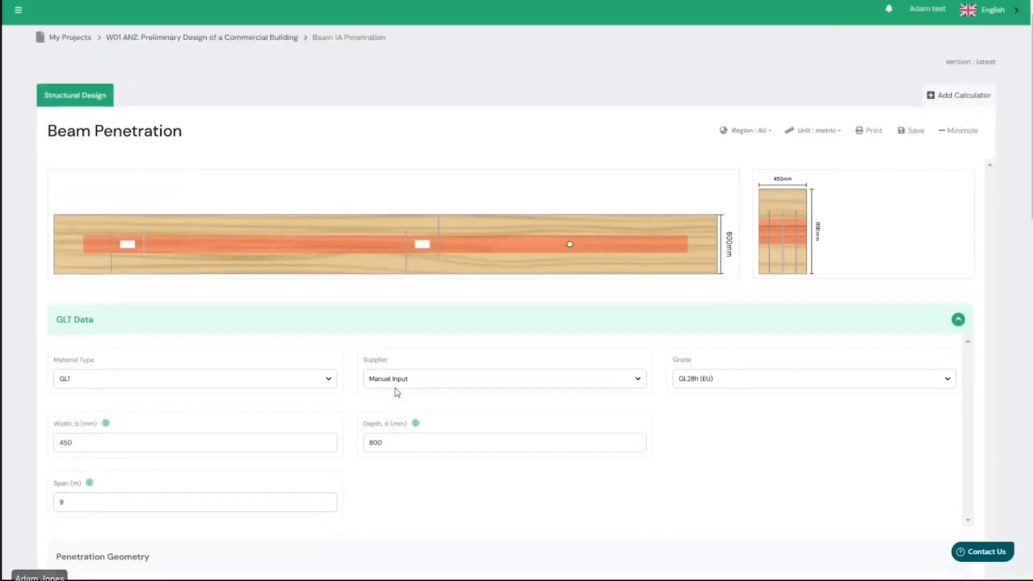
- Expand the Penetration Geometry section and set the number of penetrations to 2
{"action": "scroll", "coordinate": [407, 420], "scroll_direction": "down", "scroll_amount": 1}
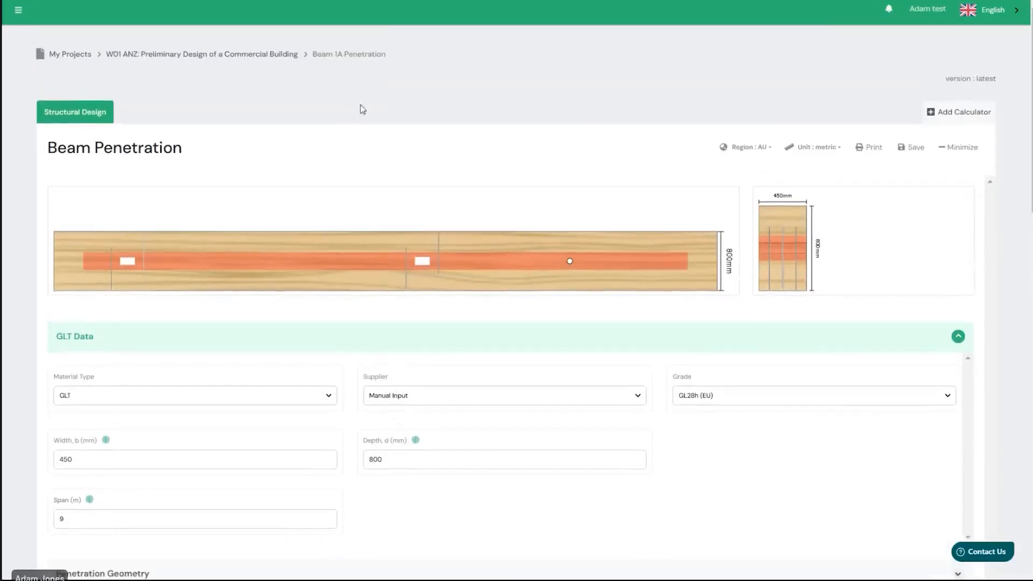
{"action": "scroll", "coordinate": [385, 346], "scroll_direction": "down", "scroll_amount": 3}
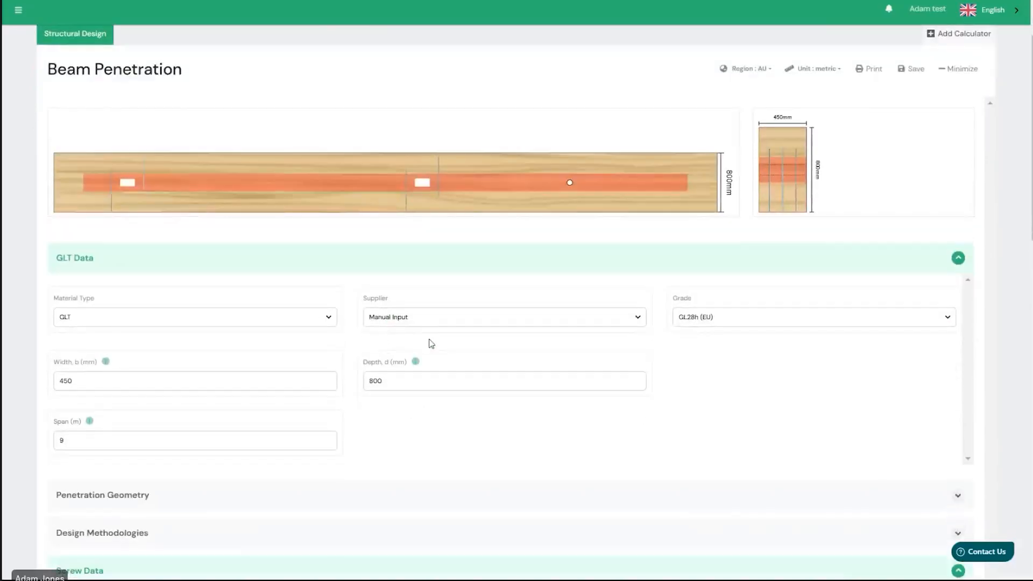
{"action": "scroll", "coordinate": [440, 324], "scroll_direction": "down", "scroll_amount": 1}
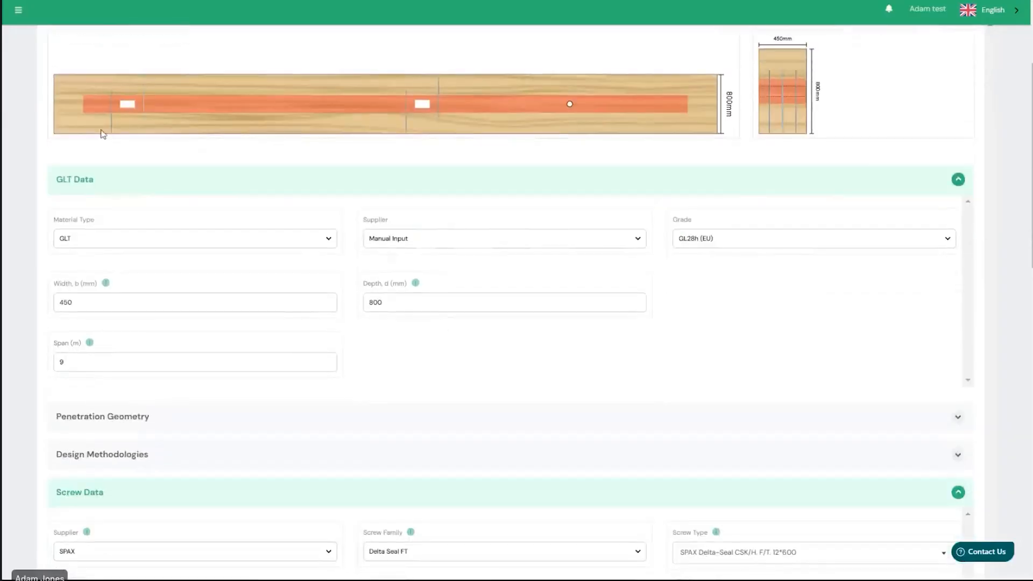
{"action": "scroll", "coordinate": [515, 296], "scroll_direction": "down", "scroll_amount": 4}
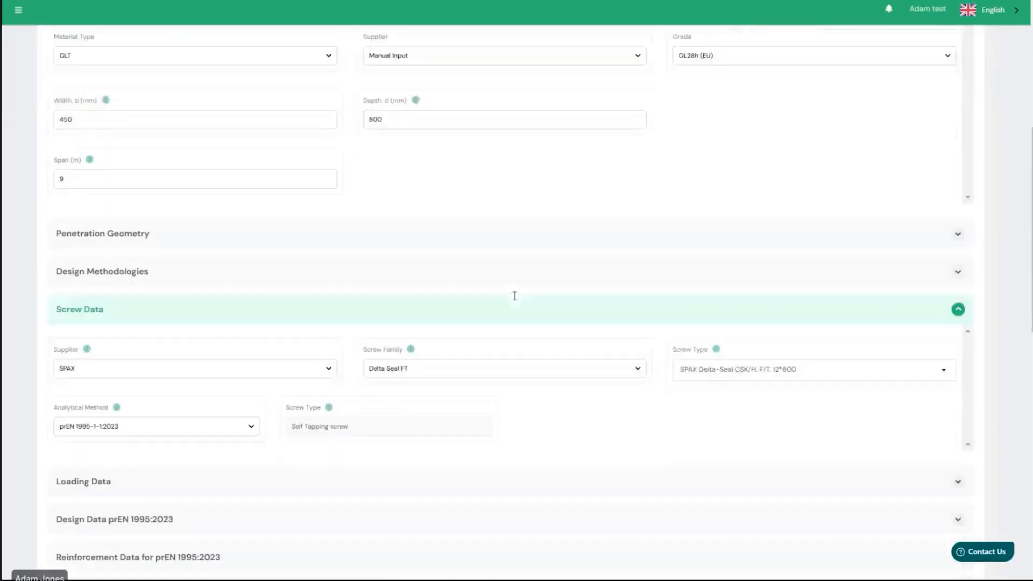
{"action": "left_click", "coordinate": [969, 218]}
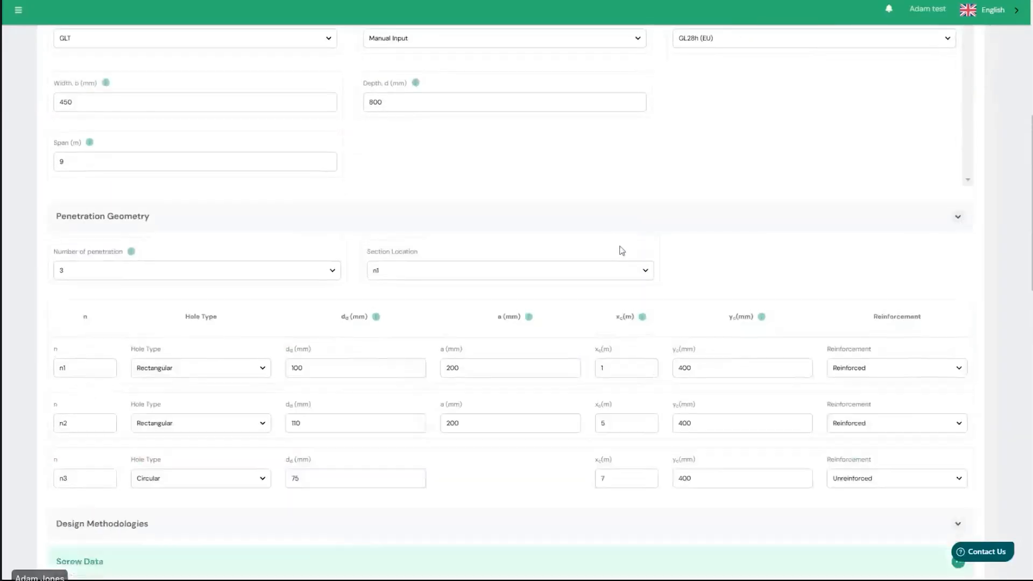
{"action": "left_click", "coordinate": [249, 276]}
{"action": "left_click", "coordinate": [206, 305]}
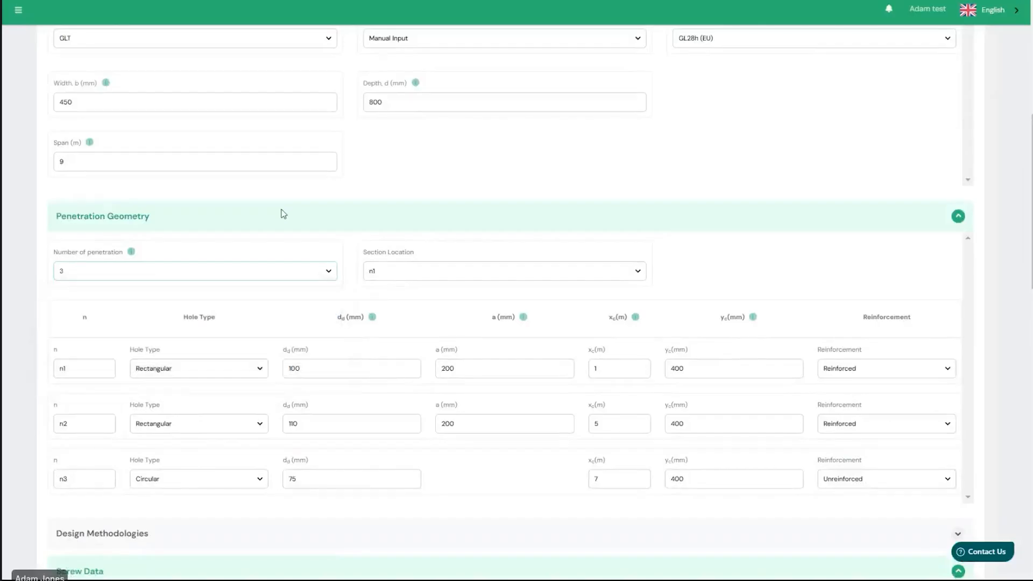
- Set the x-position of penetration n1 to 3 m and check its placement in the beam drawing
{"action": "scroll", "coordinate": [282, 212], "scroll_direction": "up", "scroll_amount": 7}
{"action": "scroll", "coordinate": [282, 213], "scroll_direction": "down", "scroll_amount": 6}
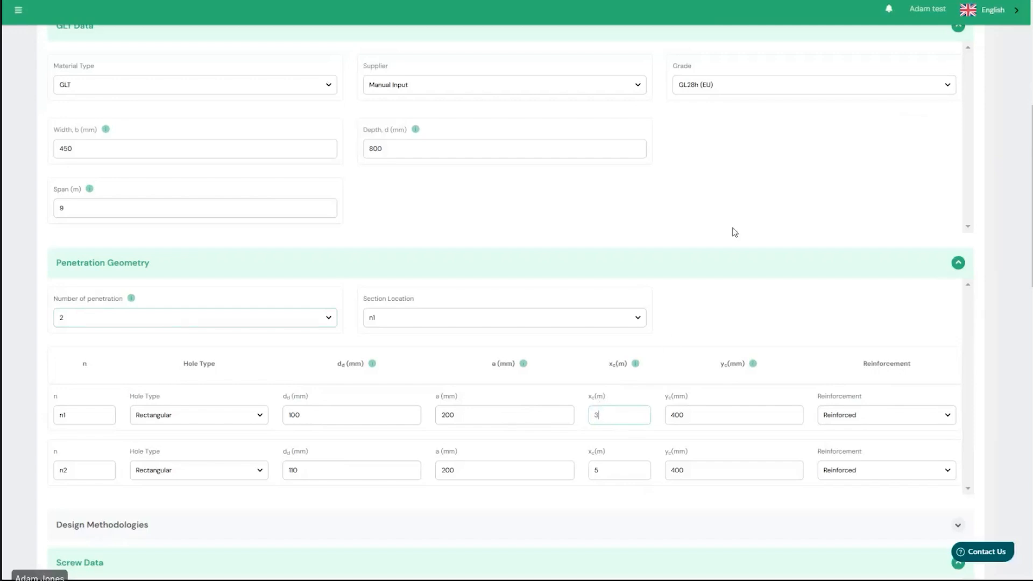
{"action": "scroll", "coordinate": [733, 230], "scroll_direction": "up", "scroll_amount": 5}
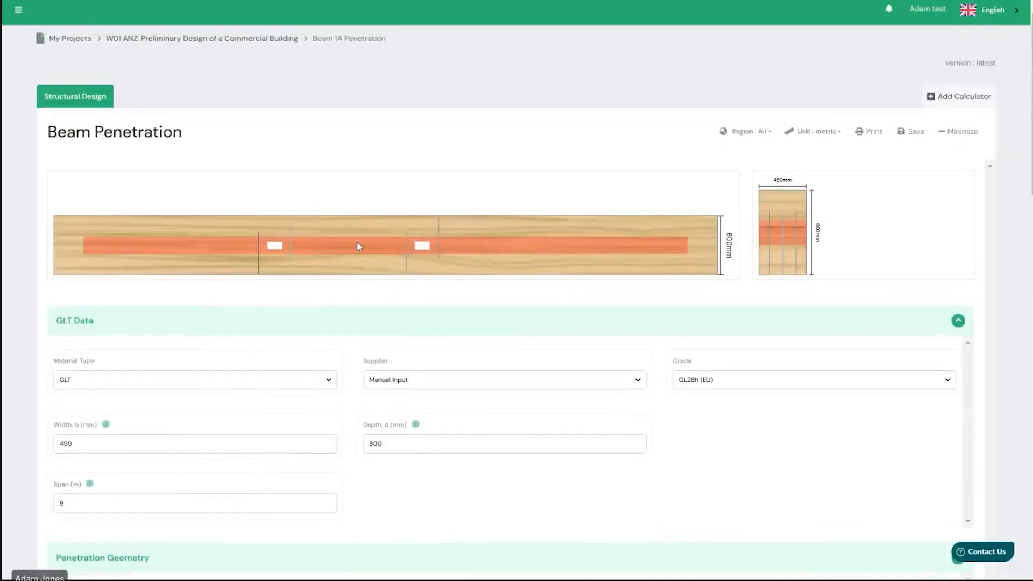
- Set the beam depth in GLT Data to 750 mm
{"action": "scroll", "coordinate": [393, 380], "scroll_direction": "down", "scroll_amount": 2}
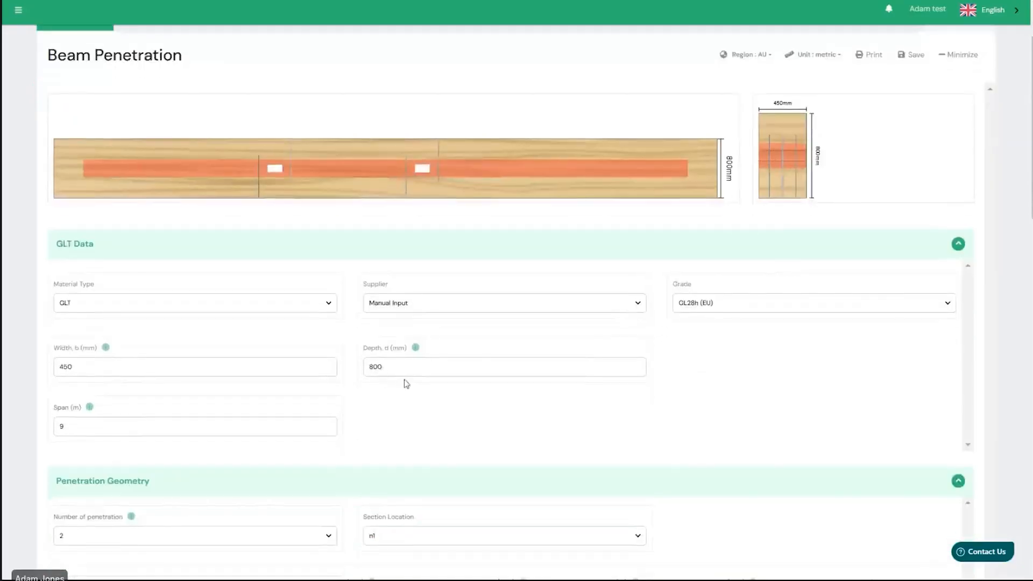
{"action": "scroll", "coordinate": [425, 396], "scroll_direction": "down", "scroll_amount": 3}
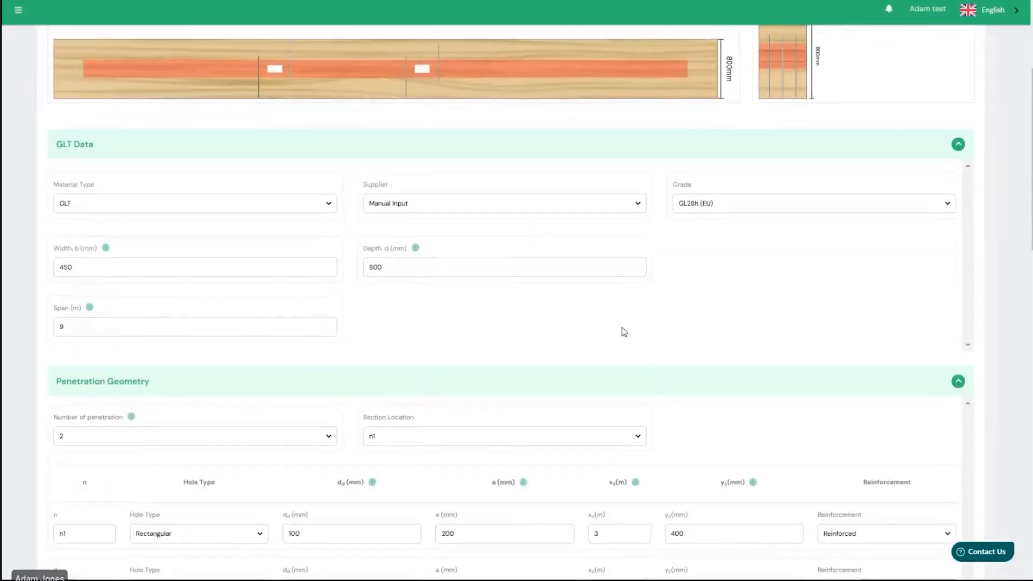
{"action": "scroll", "coordinate": [623, 331], "scroll_direction": "down", "scroll_amount": 1}
{"action": "scroll", "coordinate": [726, 301], "scroll_direction": "down", "scroll_amount": 1}
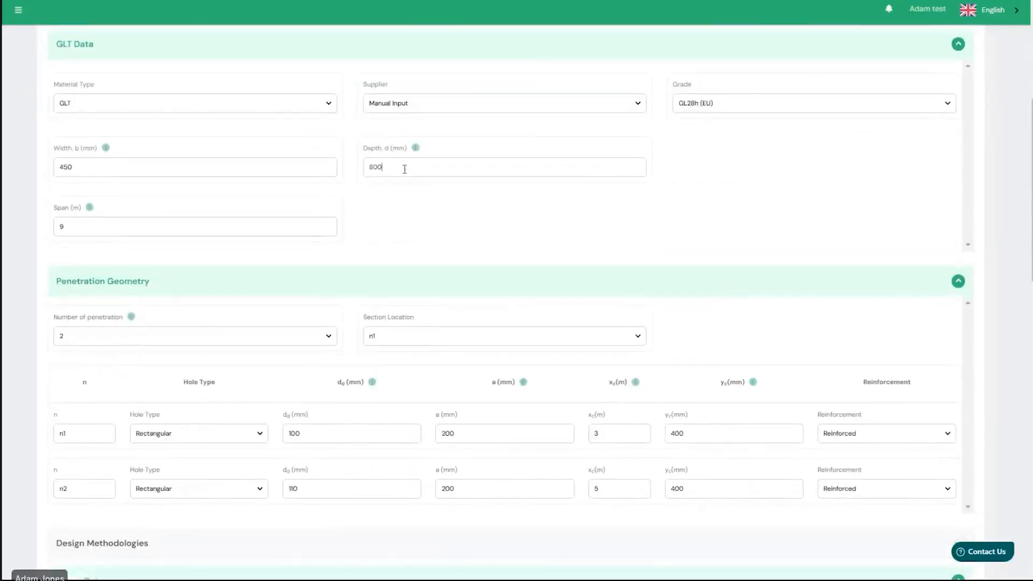
{"action": "double_click", "coordinate": [405, 170]}
{"action": "type", "text": "750"}
- Set the reinforcement of penetration n1 to Unreinforced and check the beam drawing
{"action": "scroll", "coordinate": [635, 270], "scroll_direction": "down", "scroll_amount": 4}
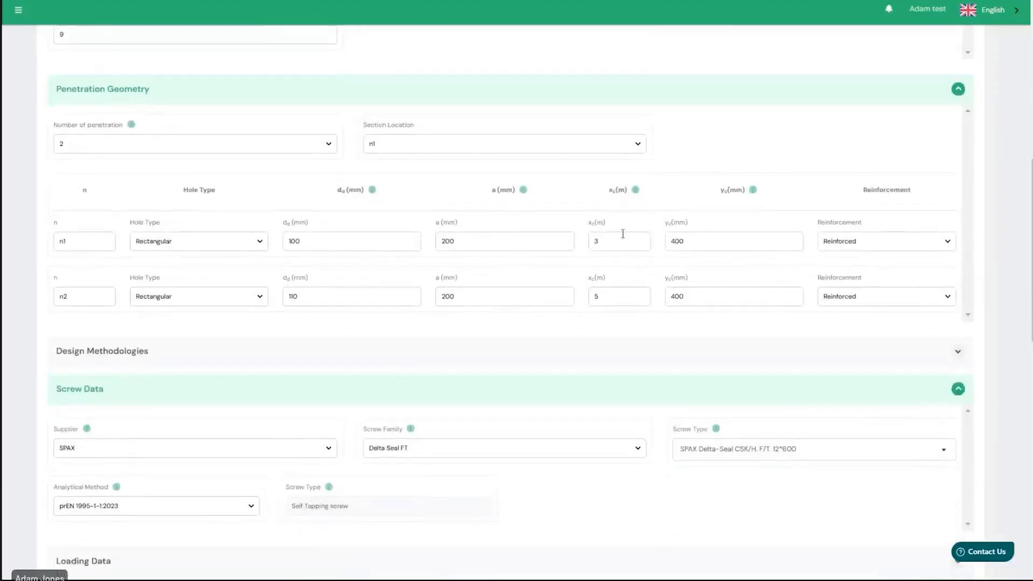
{"action": "left_click", "coordinate": [928, 244]}
{"action": "left_click", "coordinate": [871, 259]}
{"action": "left_click", "coordinate": [846, 299]}
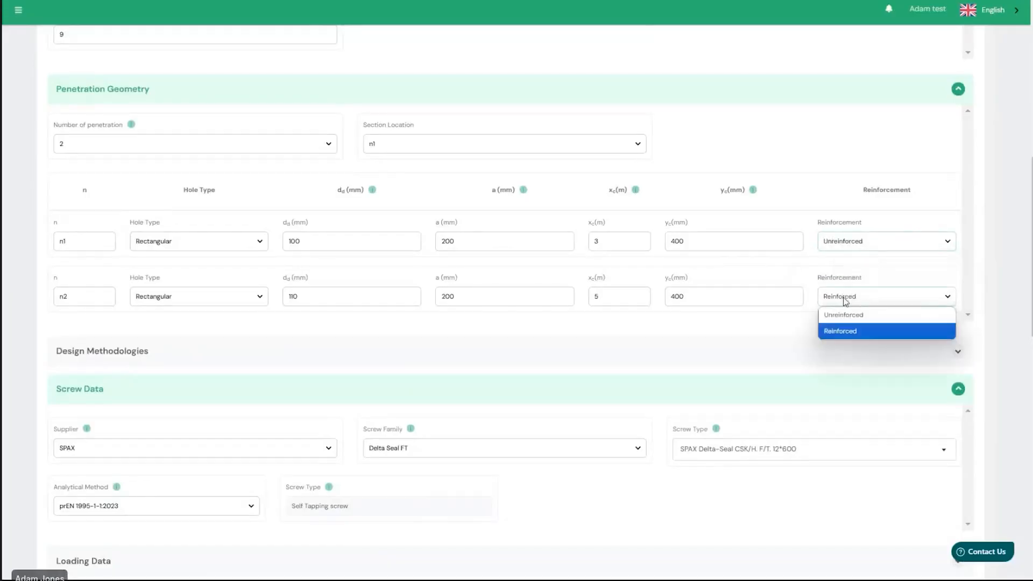
{"action": "left_click", "coordinate": [808, 281]}
{"action": "scroll", "coordinate": [809, 281], "scroll_direction": "up", "scroll_amount": 8}
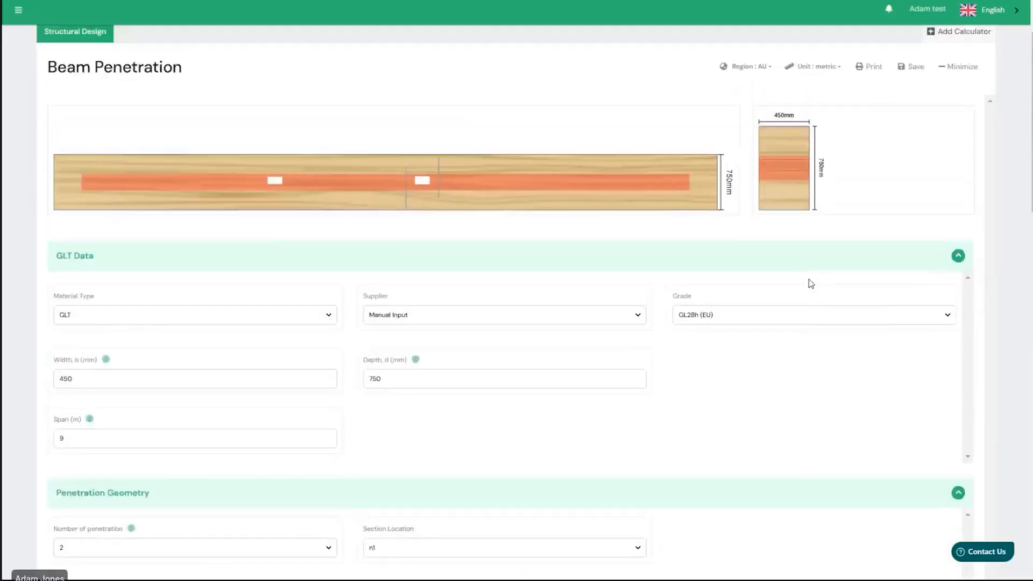
- Set the reinforcement of penetration n2 to Unreinforced
{"action": "scroll", "coordinate": [808, 279], "scroll_direction": "down", "scroll_amount": 7}
{"action": "left_click", "coordinate": [847, 344]}
{"action": "left_click", "coordinate": [643, 313]}
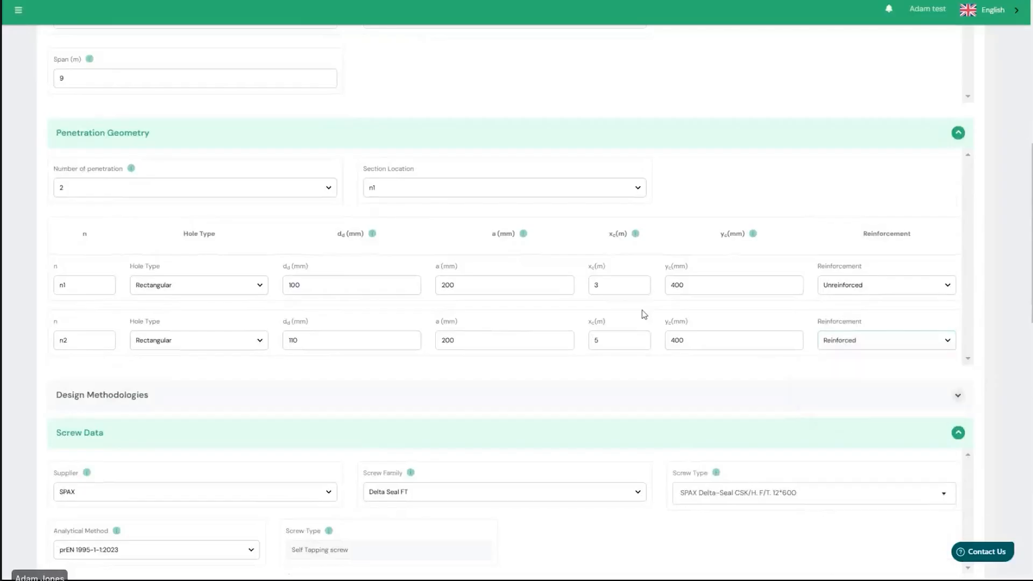
{"action": "scroll", "coordinate": [642, 310], "scroll_direction": "down", "scroll_amount": 9}
{"action": "scroll", "coordinate": [450, 297], "scroll_direction": "up", "scroll_amount": 5}
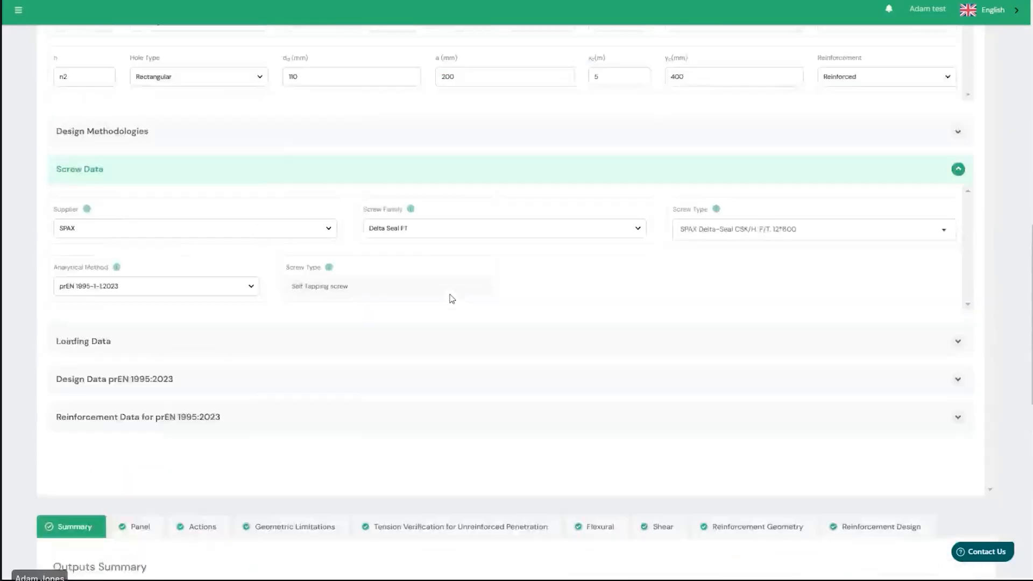
{"action": "scroll", "coordinate": [489, 269], "scroll_direction": "up", "scroll_amount": 4}
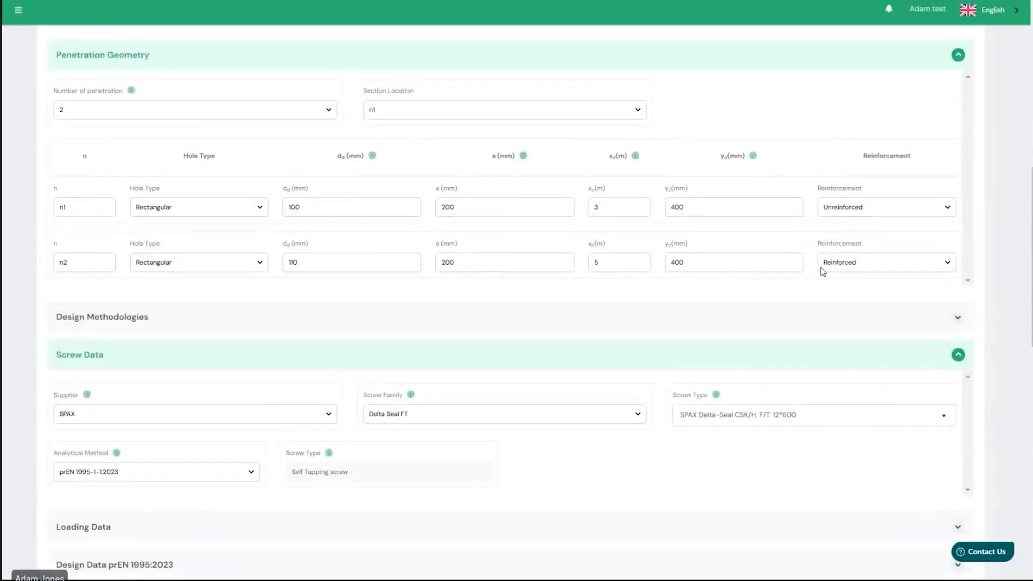
{"action": "left_click", "coordinate": [822, 272]}
{"action": "left_click", "coordinate": [683, 242]}
- Examine the verification results and the screw warning in the outputs summary
{"action": "scroll", "coordinate": [682, 248], "scroll_direction": "down", "scroll_amount": 6}
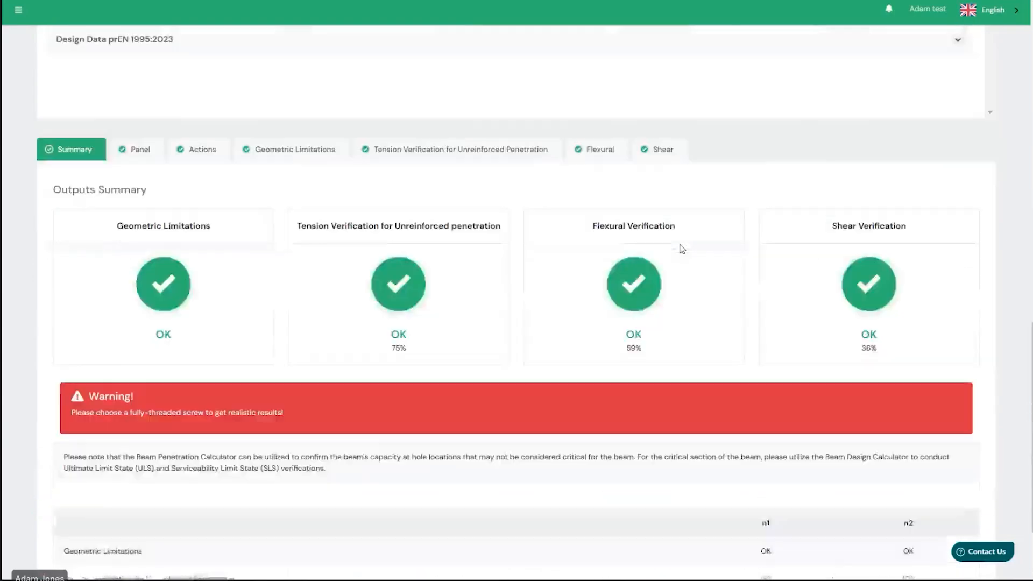
{"action": "scroll", "coordinate": [682, 249], "scroll_direction": "down", "scroll_amount": 1}
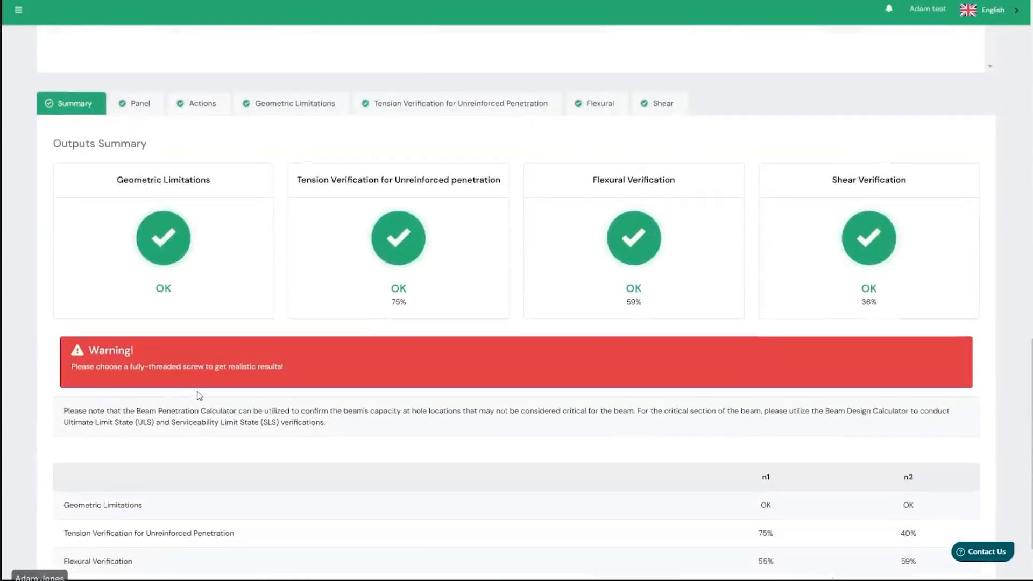
{"action": "triple_click", "coordinate": [194, 366]}
- Expand the Design Methodologies section to examine the chosen design method
{"action": "scroll", "coordinate": [321, 276], "scroll_direction": "up", "scroll_amount": 10}
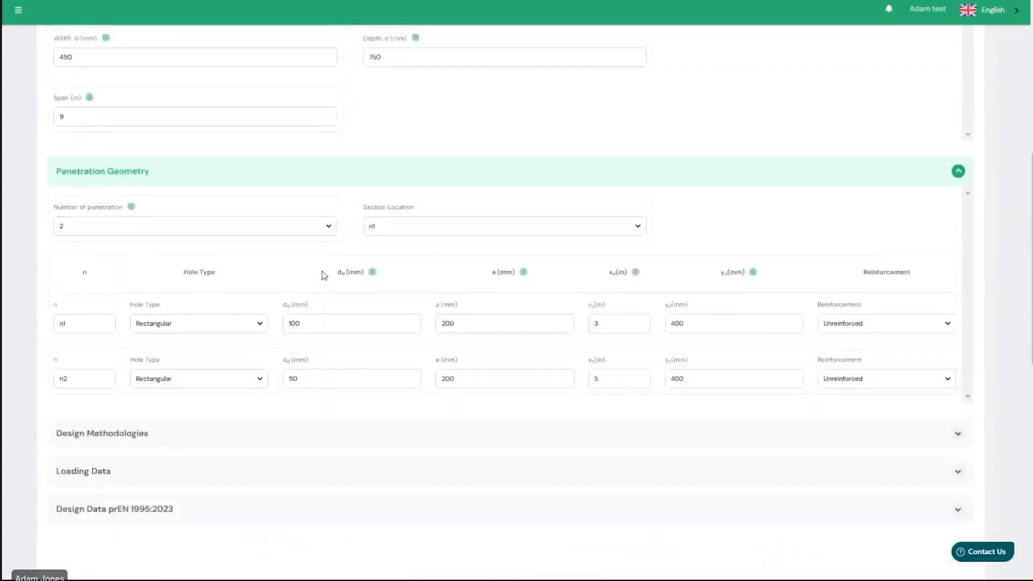
{"action": "scroll", "coordinate": [324, 275], "scroll_direction": "up", "scroll_amount": 2}
{"action": "scroll", "coordinate": [805, 289], "scroll_direction": "down", "scroll_amount": 1}
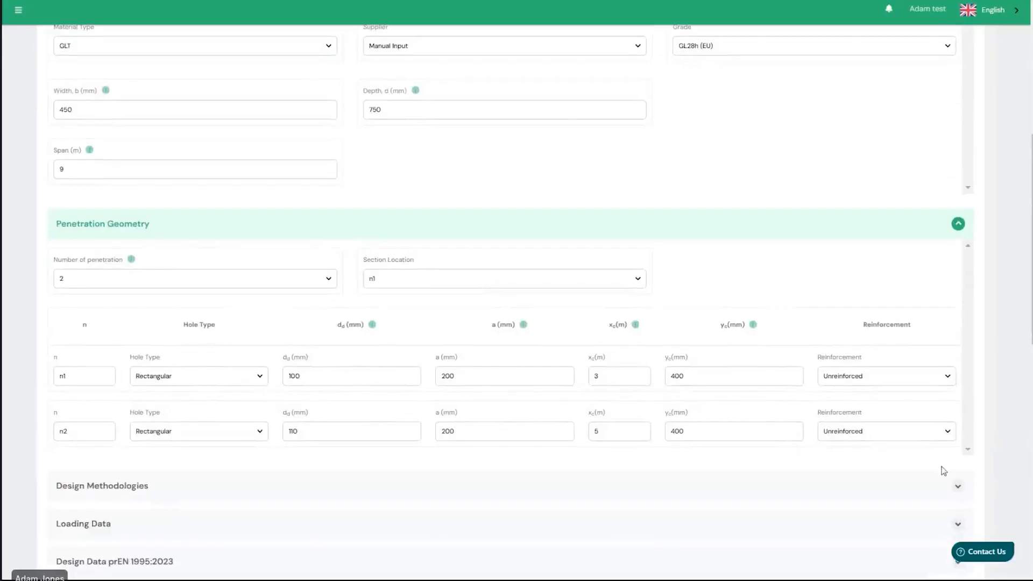
{"action": "left_click", "coordinate": [958, 485]}
{"action": "scroll", "coordinate": [716, 344], "scroll_direction": "down", "scroll_amount": 4}
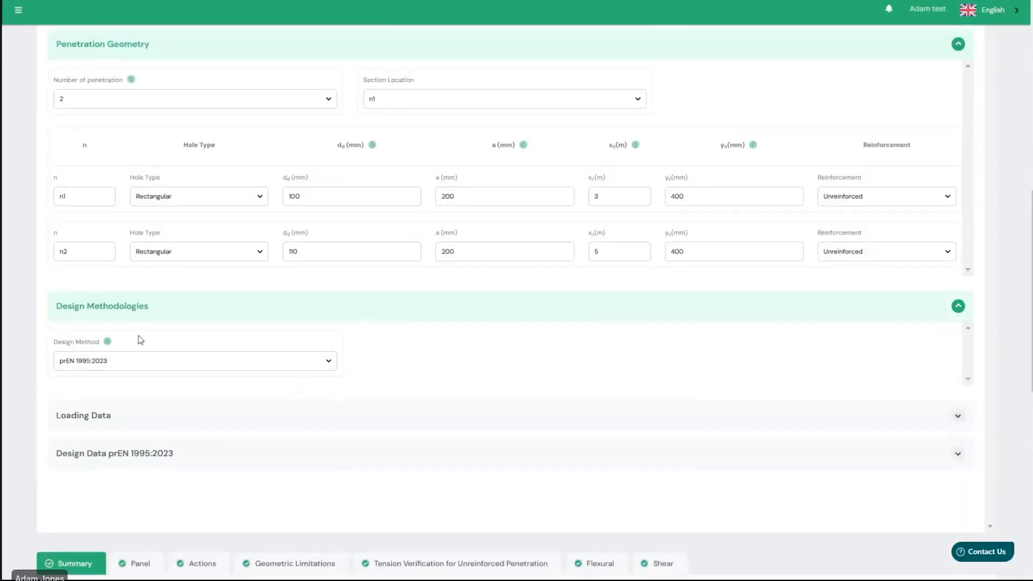
- Expand the Loading Data and Design Data prEN 1995:2023 sections and examine the load and design factors
{"action": "left_click", "coordinate": [965, 421]}
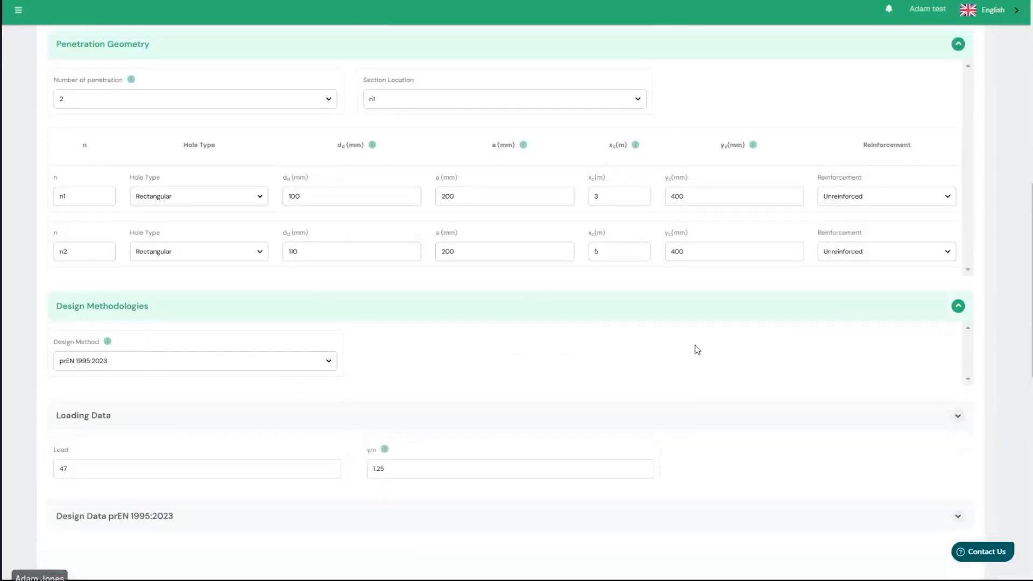
{"action": "scroll", "coordinate": [696, 351], "scroll_direction": "down", "scroll_amount": 2}
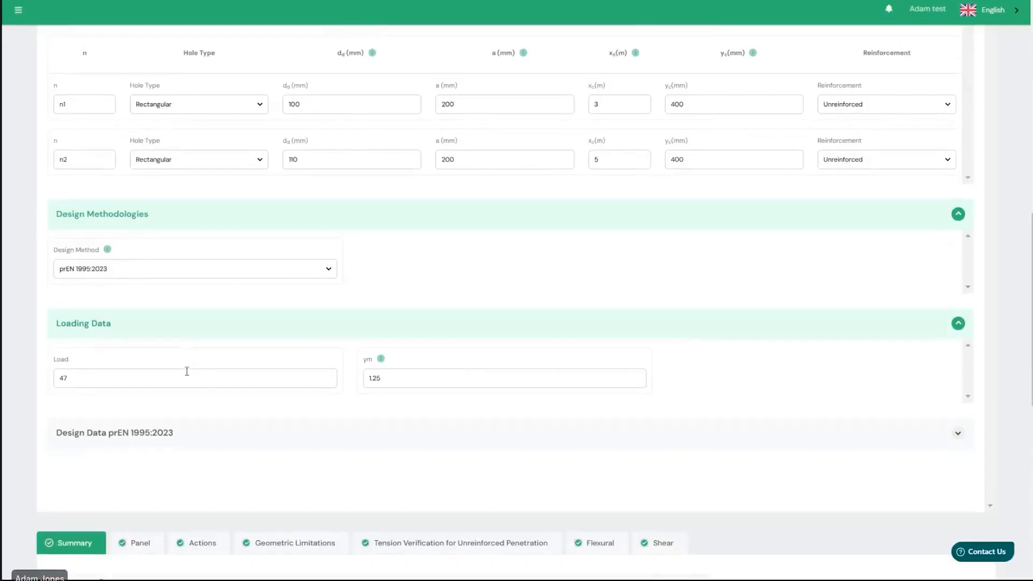
{"action": "double_click", "coordinate": [89, 375]}
{"action": "left_click", "coordinate": [478, 293]}
{"action": "left_click", "coordinate": [961, 439]}
{"action": "scroll", "coordinate": [586, 418], "scroll_direction": "down", "scroll_amount": 3}
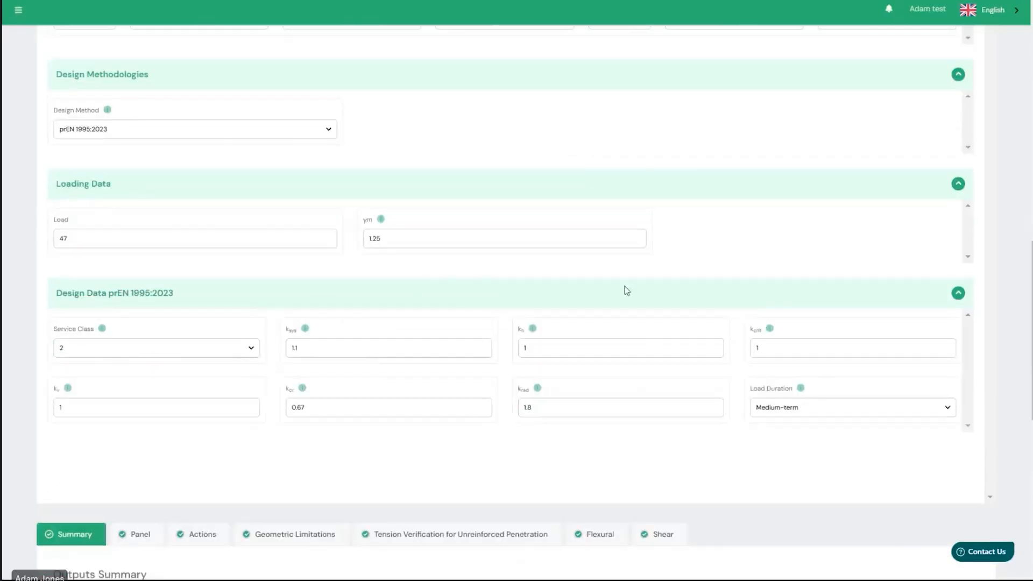
- Set the reinforcement of penetration n1 to Reinforced
{"action": "scroll", "coordinate": [230, 327], "scroll_direction": "up", "scroll_amount": 10}
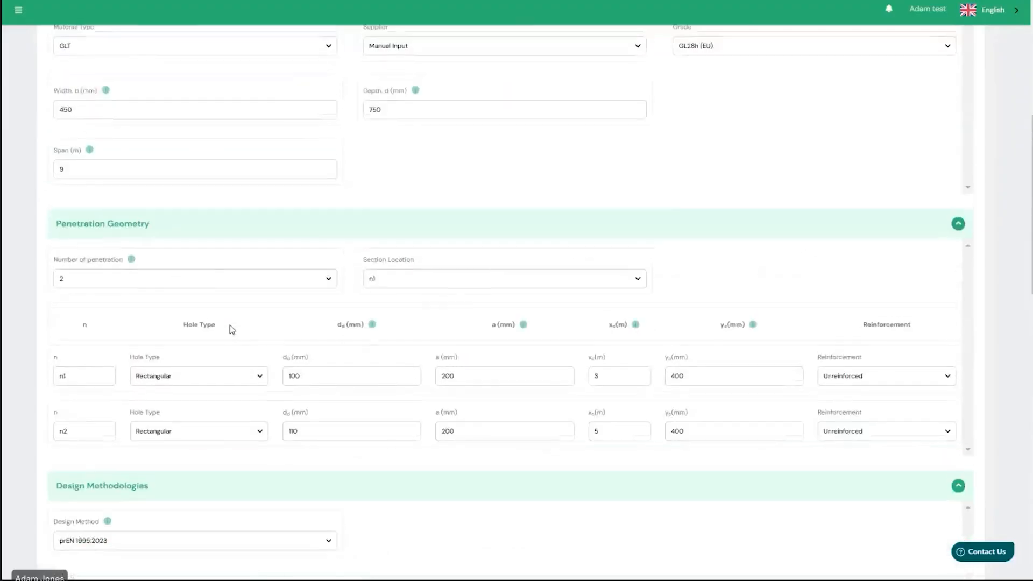
{"action": "scroll", "coordinate": [339, 224], "scroll_direction": "up", "scroll_amount": 5}
{"action": "scroll", "coordinate": [337, 223], "scroll_direction": "down", "scroll_amount": 8}
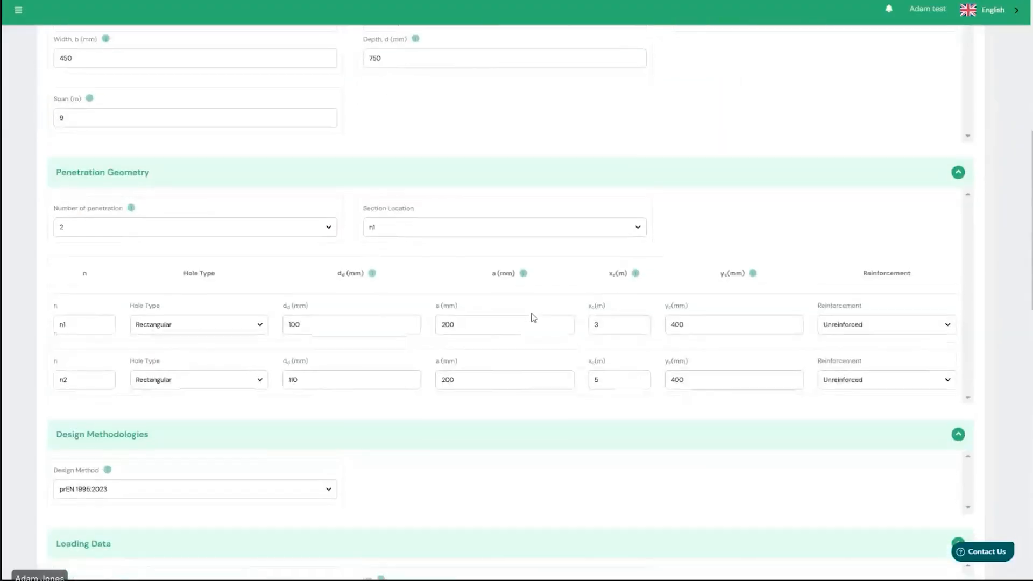
{"action": "left_click", "coordinate": [885, 330]}
{"action": "left_click", "coordinate": [849, 358]}
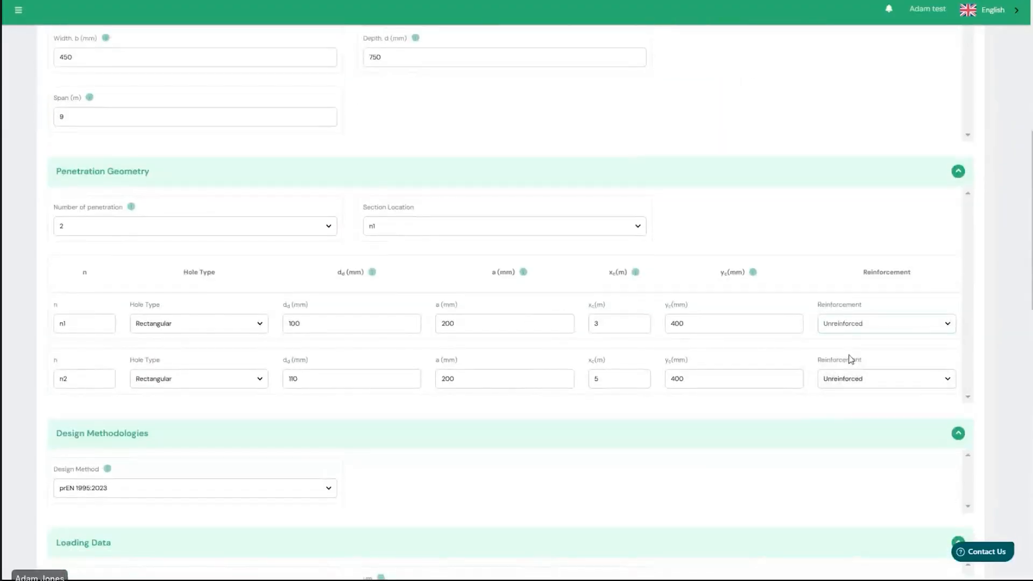
- Examine the available screw suppliers in Screw Data and keep SPAX selected
{"action": "scroll", "coordinate": [716, 293], "scroll_direction": "down", "scroll_amount": 4}
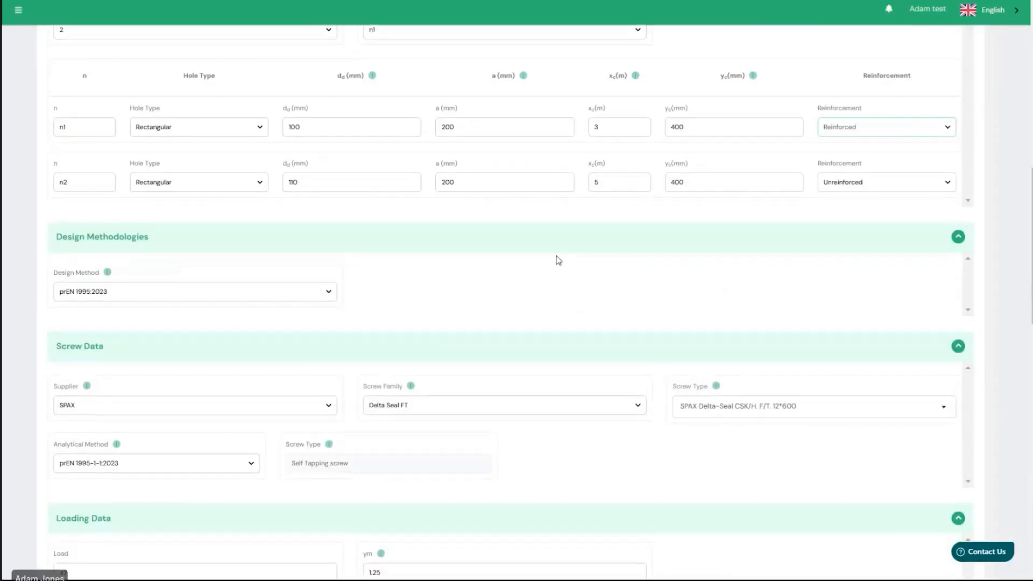
{"action": "scroll", "coordinate": [555, 261], "scroll_direction": "down", "scroll_amount": 1}
{"action": "scroll", "coordinate": [354, 297], "scroll_direction": "down", "scroll_amount": 1}
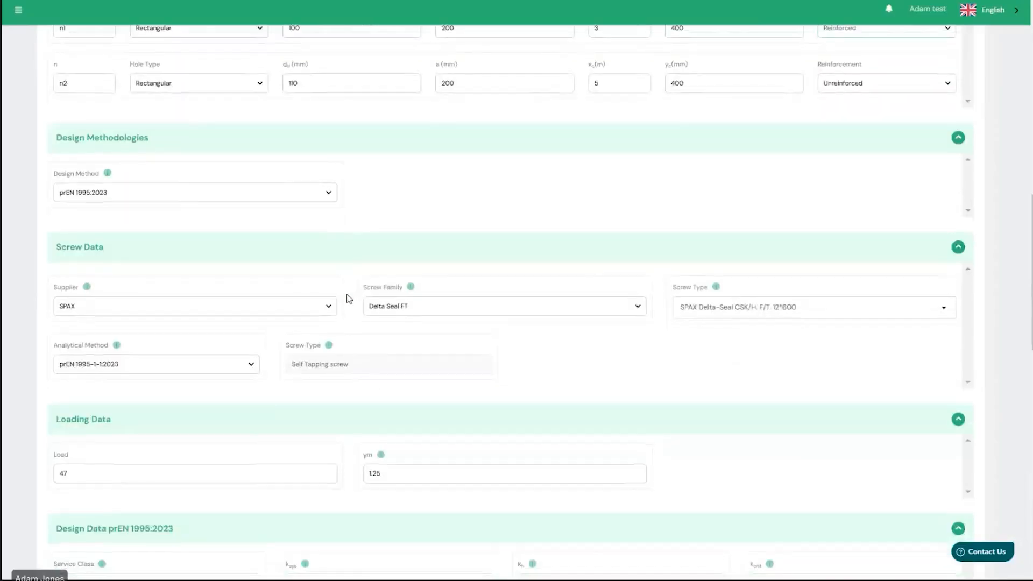
{"action": "left_click", "coordinate": [111, 307]}
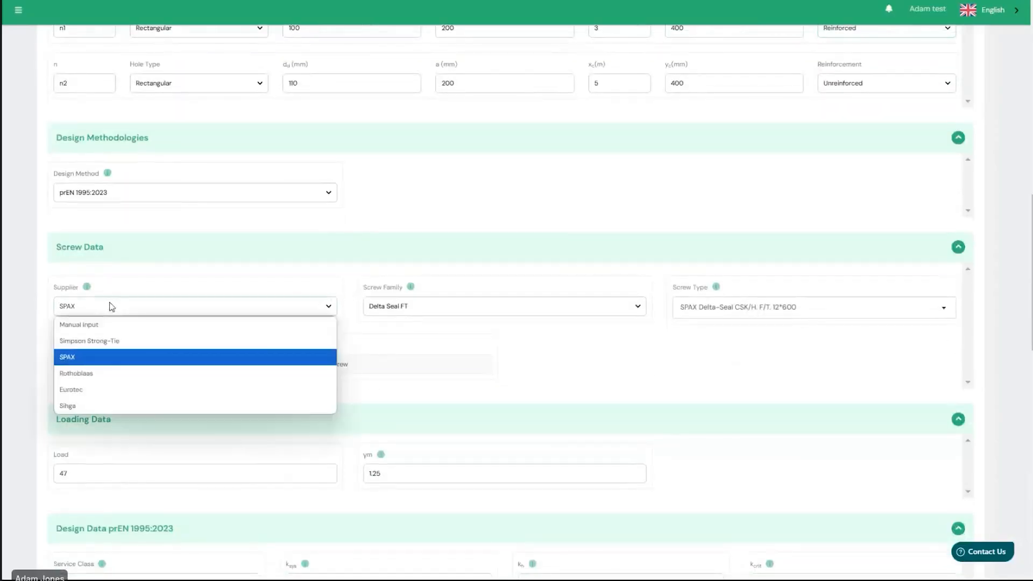
{"action": "left_click", "coordinate": [113, 307]}
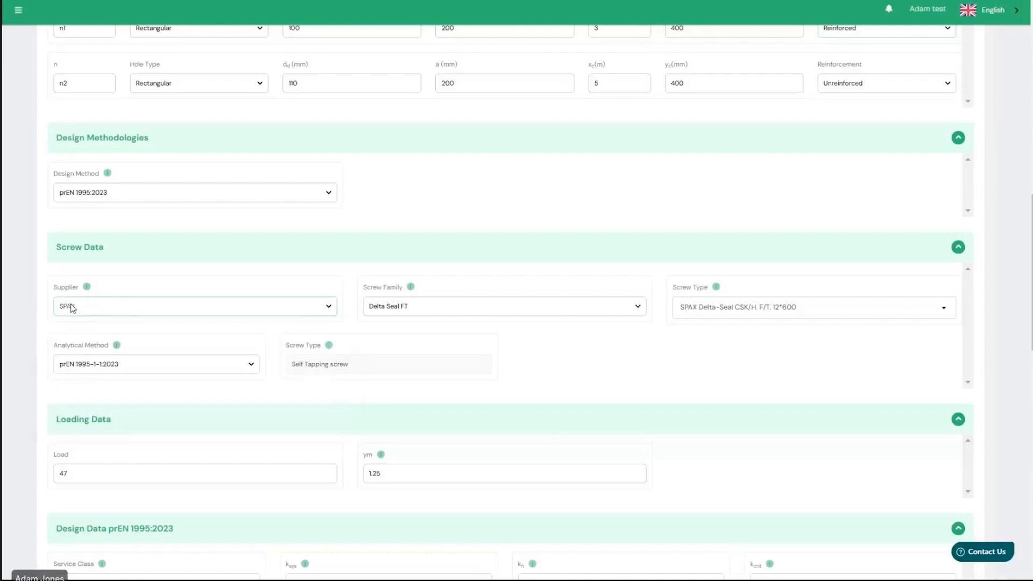
- Open the Screw Family information and examine the SPAX screw table, including the Delta Seal fully threaded entries
{"action": "left_click", "coordinate": [412, 291]}
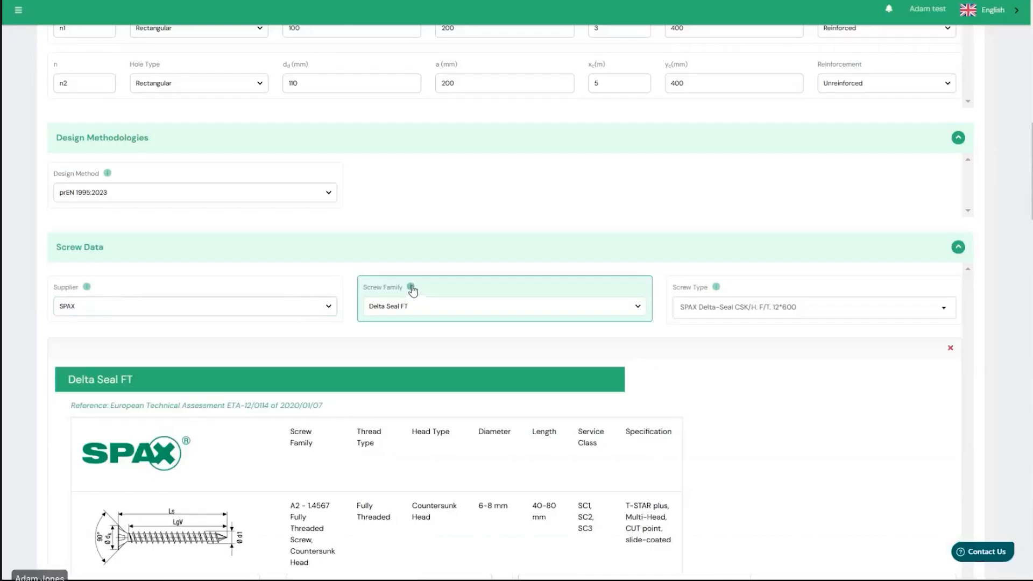
{"action": "scroll", "coordinate": [438, 346], "scroll_direction": "down", "scroll_amount": 9}
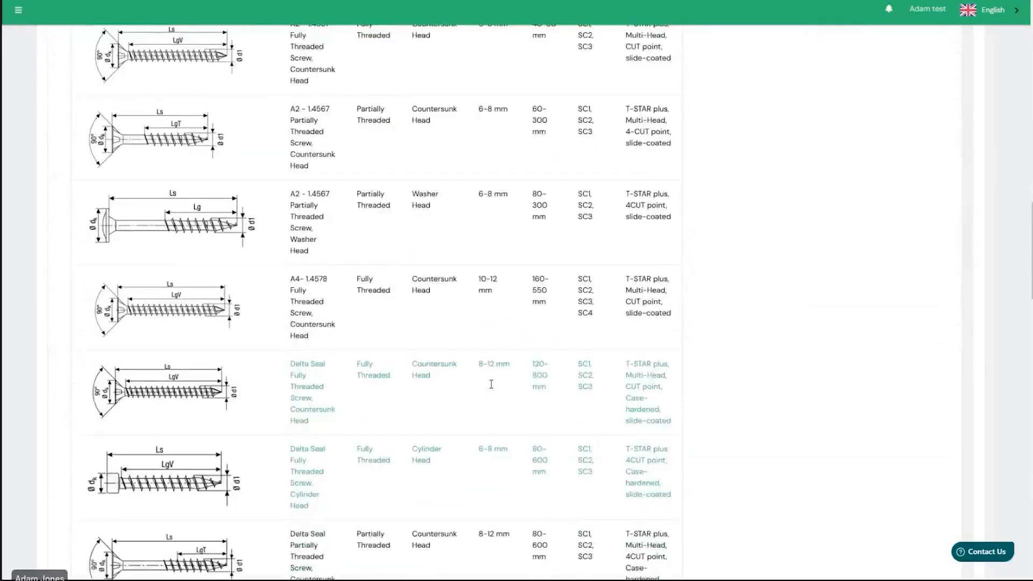
{"action": "scroll", "coordinate": [491, 384], "scroll_direction": "down", "scroll_amount": 5}
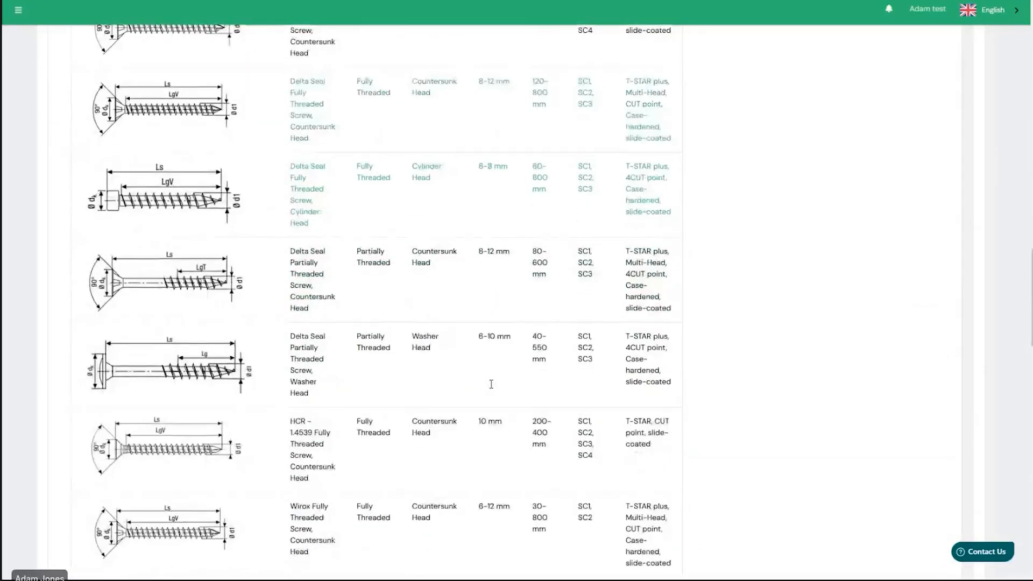
- Examine the remaining SPAX screw table entries down to the Wirox families and close the Screw Family information
{"action": "scroll", "coordinate": [492, 384], "scroll_direction": "down", "scroll_amount": 2}
{"action": "scroll", "coordinate": [491, 385], "scroll_direction": "down", "scroll_amount": 2}
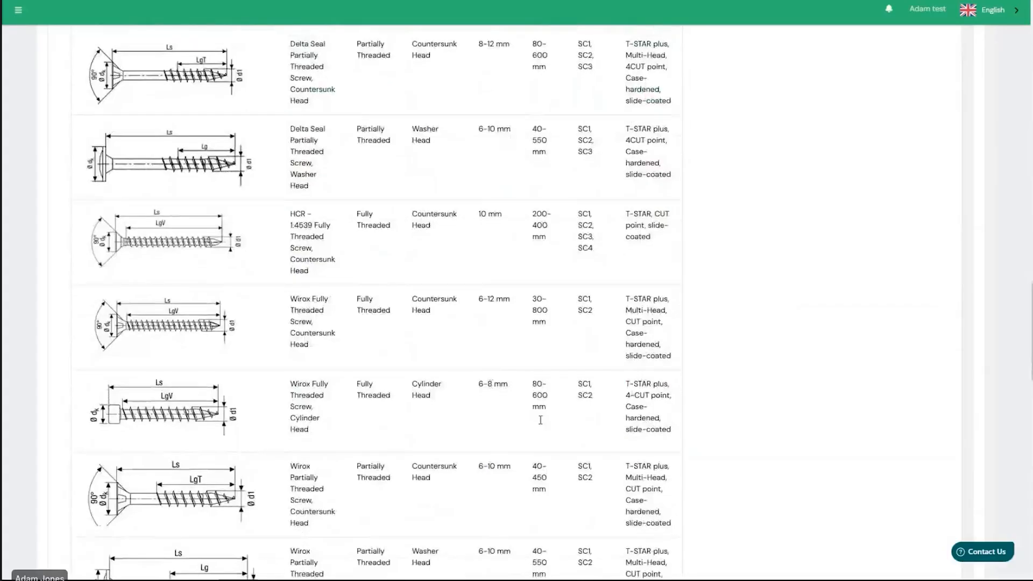
{"action": "scroll", "coordinate": [540, 420], "scroll_direction": "down", "scroll_amount": 4}
{"action": "scroll", "coordinate": [540, 420], "scroll_direction": "up", "scroll_amount": 8}
{"action": "scroll", "coordinate": [468, 321], "scroll_direction": "up", "scroll_amount": 9}
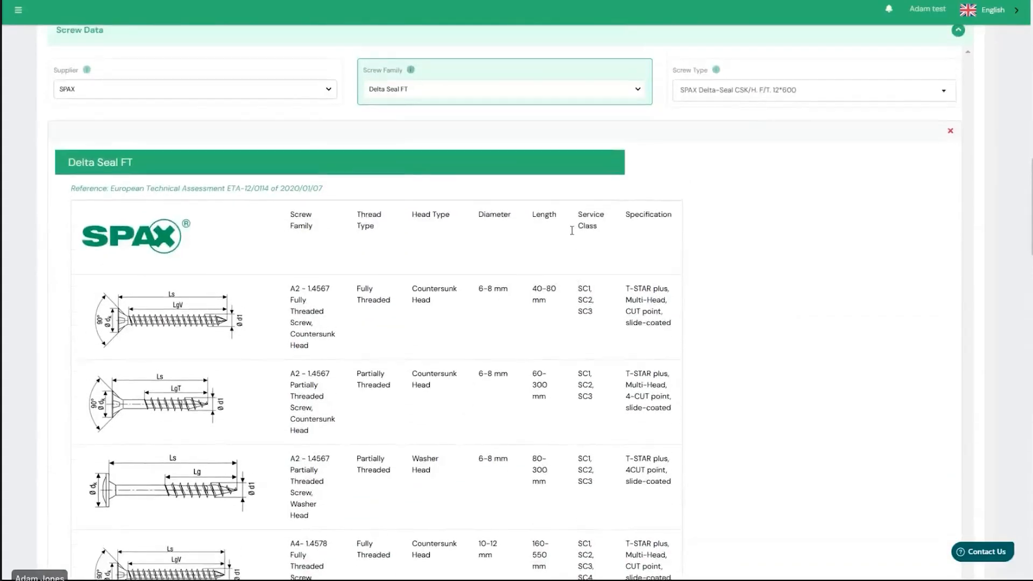
{"action": "scroll", "coordinate": [484, 205], "scroll_direction": "up", "scroll_amount": 2}
{"action": "left_click", "coordinate": [411, 164]}
- Review the available Delta Seal FT screw types and keep SPAX Delta-Seal CSK/H. F/T. 12*600 selected
{"action": "left_click", "coordinate": [740, 186]}
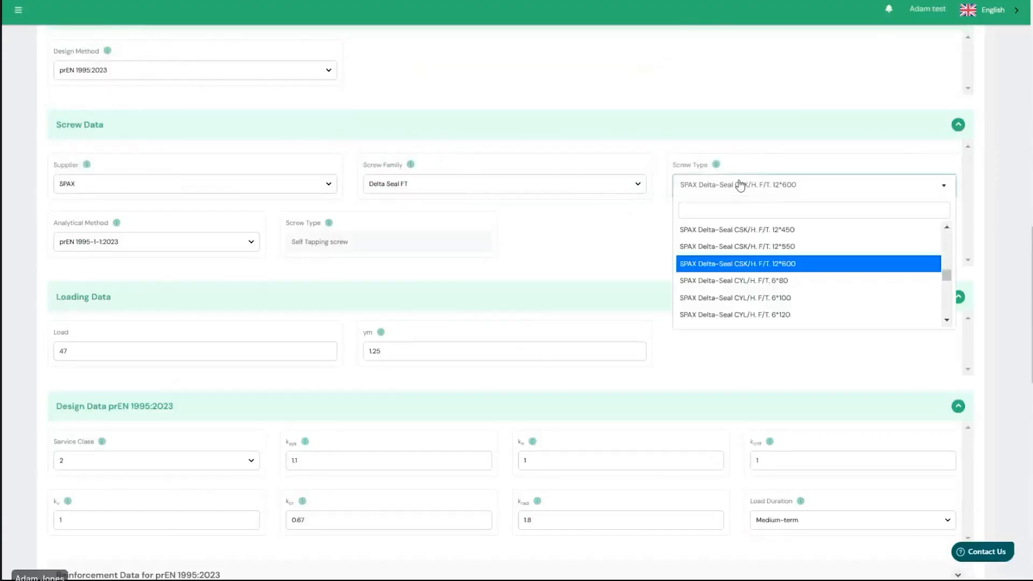
{"action": "left_click", "coordinate": [751, 265]}
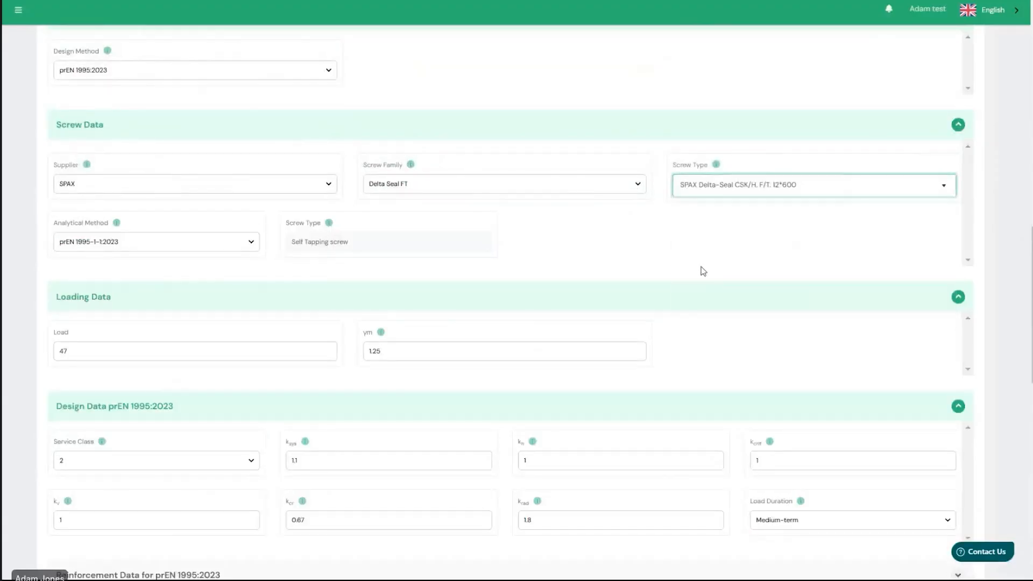
{"action": "scroll", "coordinate": [699, 272], "scroll_direction": "down", "scroll_amount": 5}
{"action": "scroll", "coordinate": [675, 238], "scroll_direction": "up", "scroll_amount": 3}
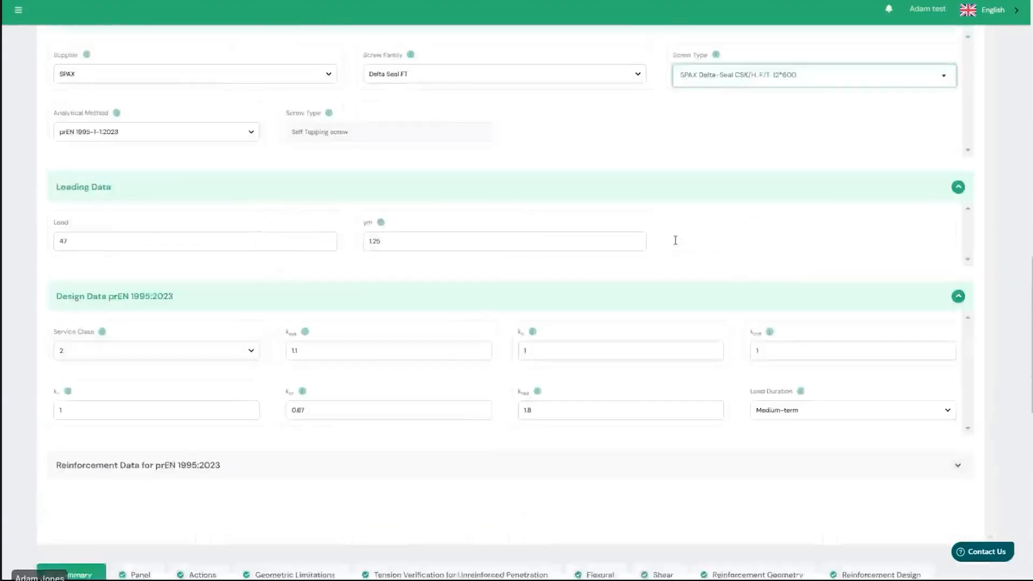
{"action": "scroll", "coordinate": [675, 240], "scroll_direction": "up", "scroll_amount": 1}
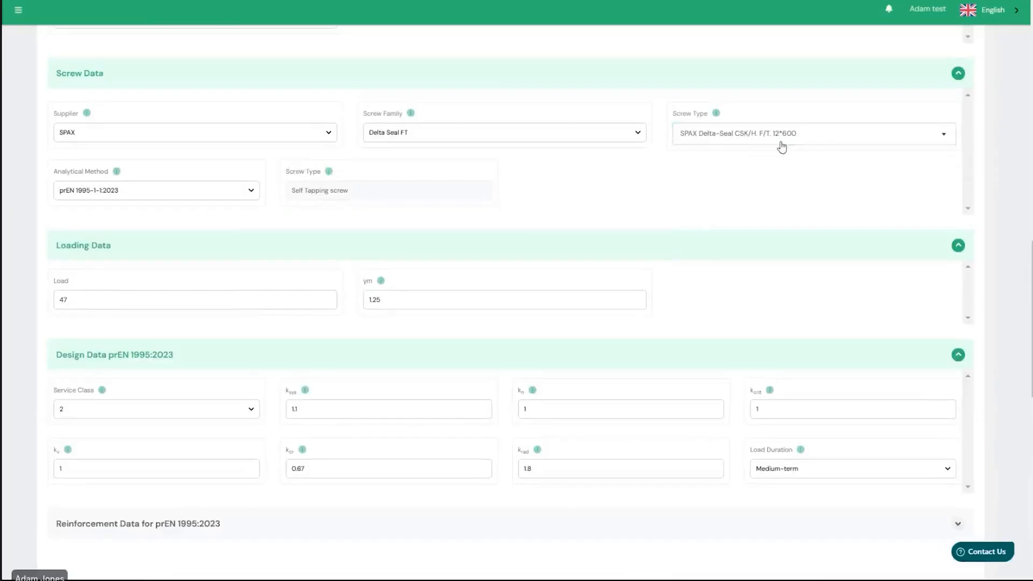
{"action": "left_click", "coordinate": [782, 142]}
{"action": "left_click", "coordinate": [607, 198]}
- Switch the screw supplier to Rothoblaas with the VGZ family and briefly view the Screw Family information
{"action": "left_click", "coordinate": [237, 132]}
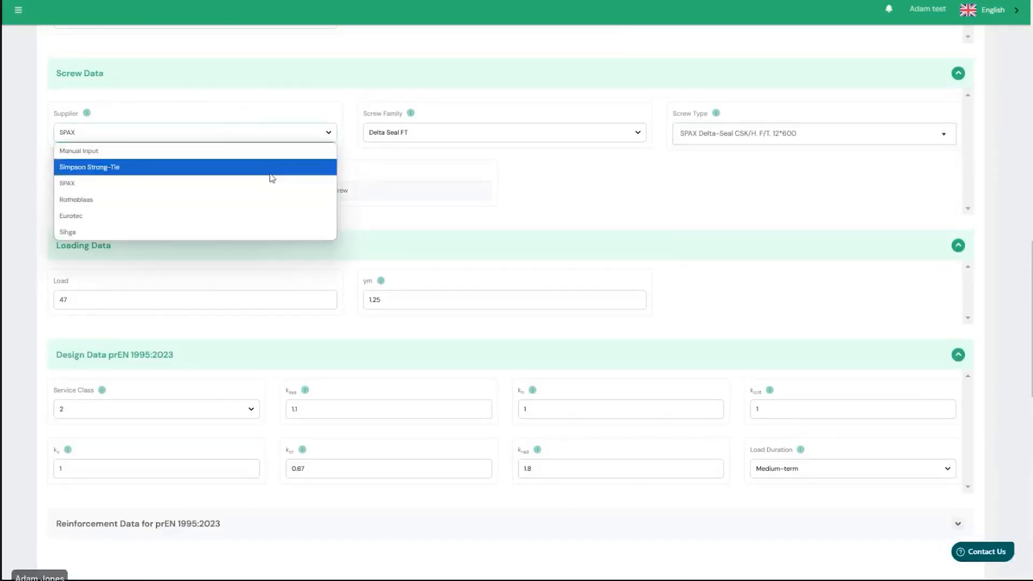
{"action": "left_click", "coordinate": [240, 204]}
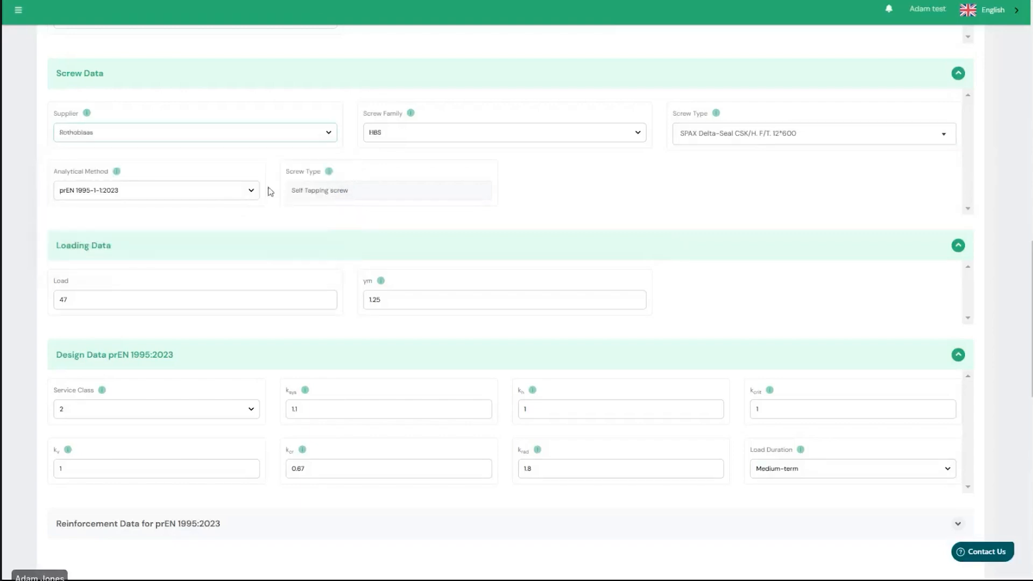
{"action": "left_click", "coordinate": [405, 134]}
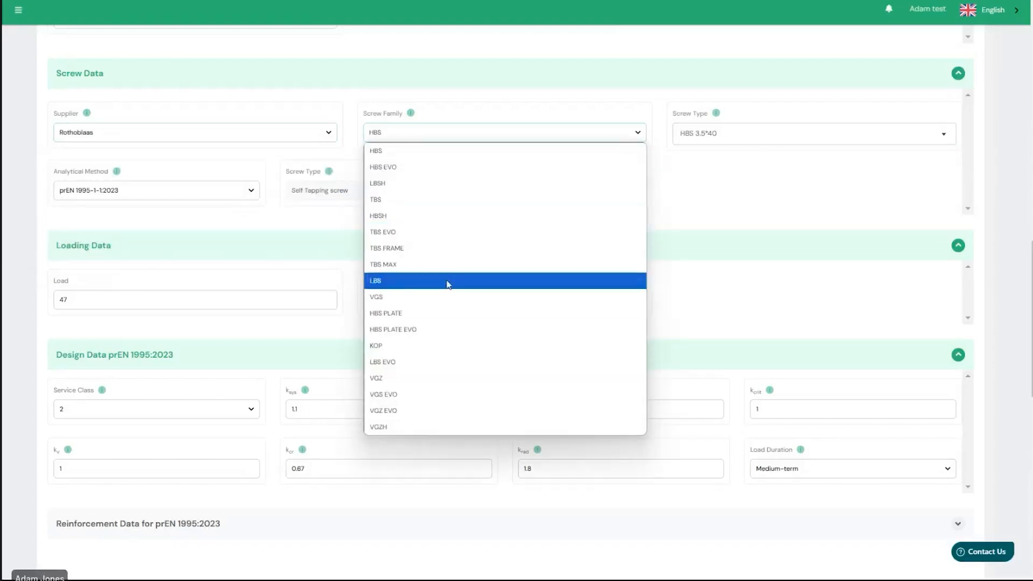
{"action": "left_click", "coordinate": [412, 376]}
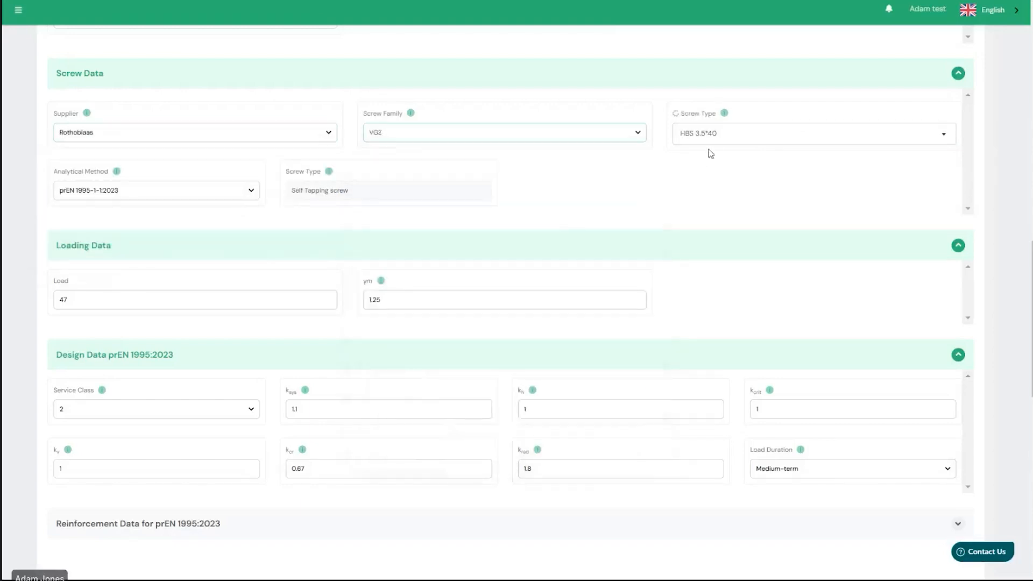
{"action": "left_click", "coordinate": [411, 113]}
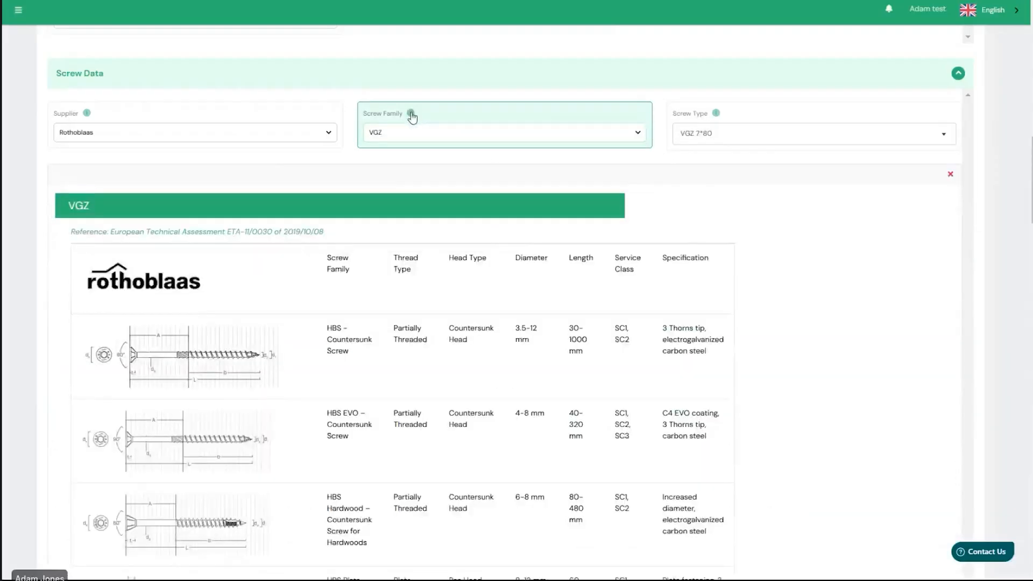
{"action": "left_click", "coordinate": [411, 113]}
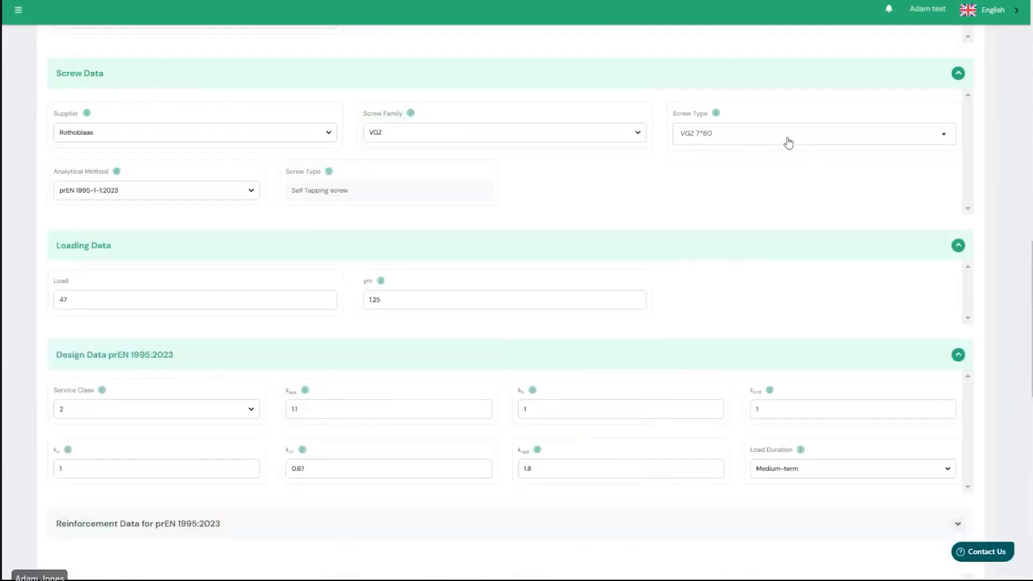
- Set the Rothoblaas screw type to VGZ 11*650
{"action": "left_click", "coordinate": [788, 142]}
{"action": "scroll", "coordinate": [752, 235], "scroll_direction": "down", "scroll_amount": 5}
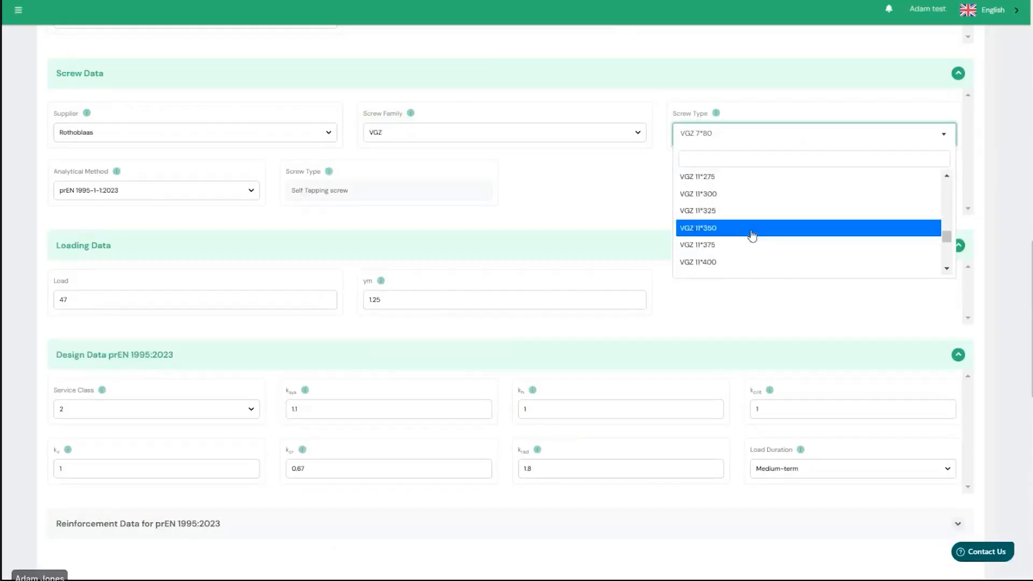
{"action": "scroll", "coordinate": [752, 235], "scroll_direction": "down", "scroll_amount": 6}
{"action": "left_click", "coordinate": [733, 245]}
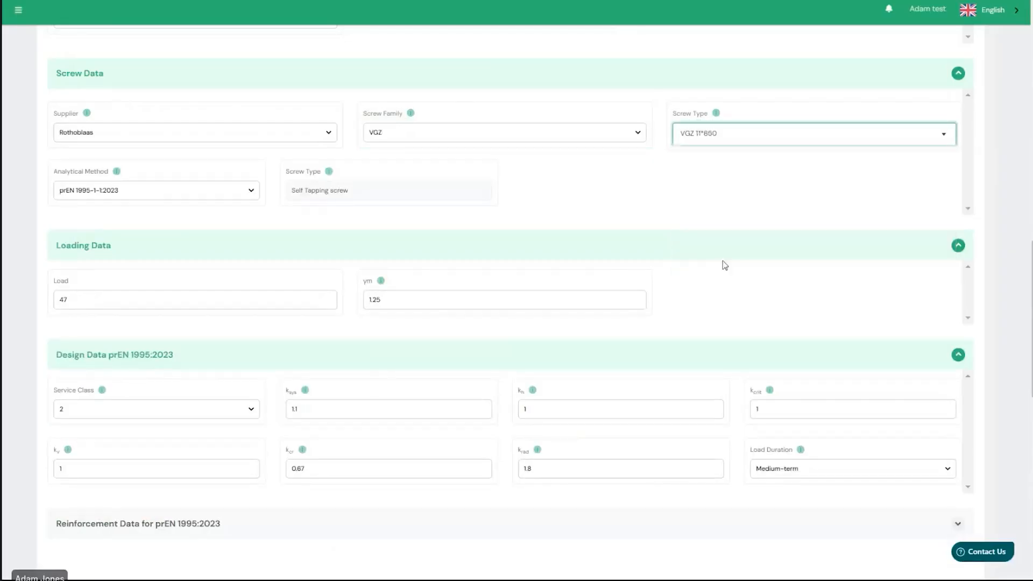
{"action": "scroll", "coordinate": [424, 179], "scroll_direction": "down", "scroll_amount": 2}
{"action": "scroll", "coordinate": [424, 179], "scroll_direction": "up", "scroll_amount": 3}
- Return the screw supplier to SPAX and review its screw families and the A2 - 1.4567 FT screw types
{"action": "left_click", "coordinate": [93, 213]}
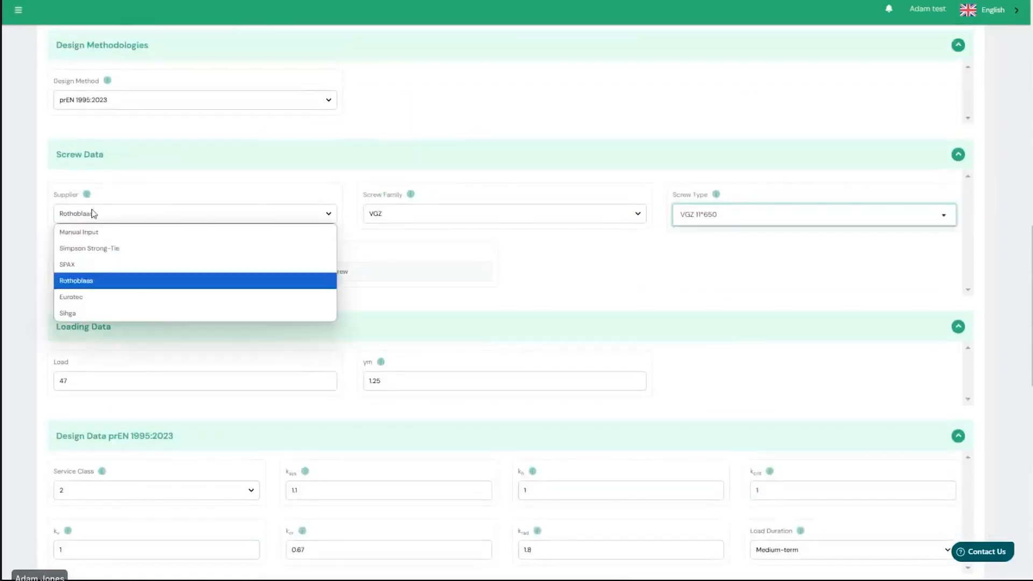
{"action": "left_click", "coordinate": [112, 261]}
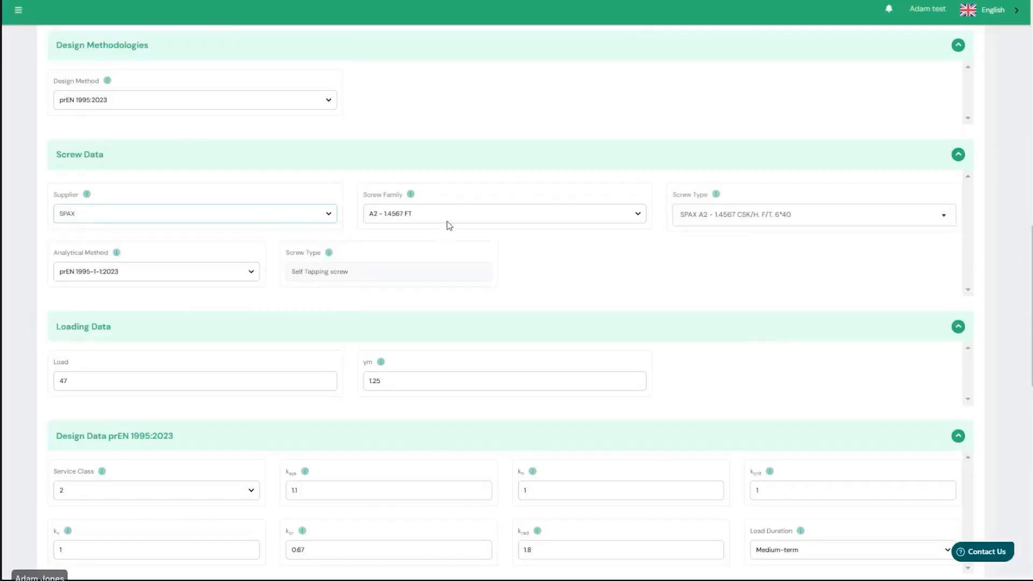
{"action": "scroll", "coordinate": [570, 247], "scroll_direction": "down", "scroll_amount": 1}
{"action": "left_click", "coordinate": [502, 170]}
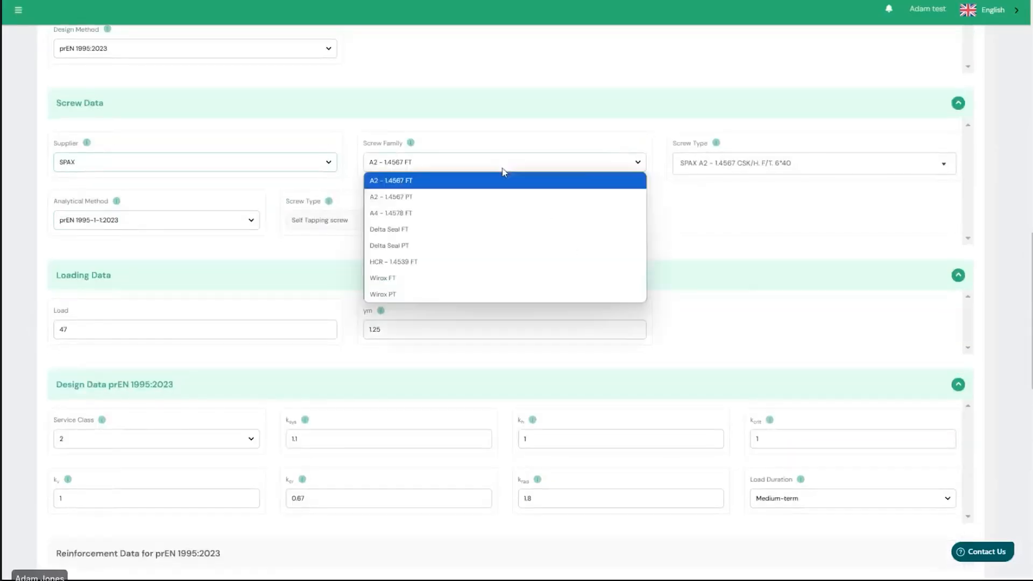
{"action": "left_click", "coordinate": [504, 172]}
{"action": "left_click", "coordinate": [756, 172]}
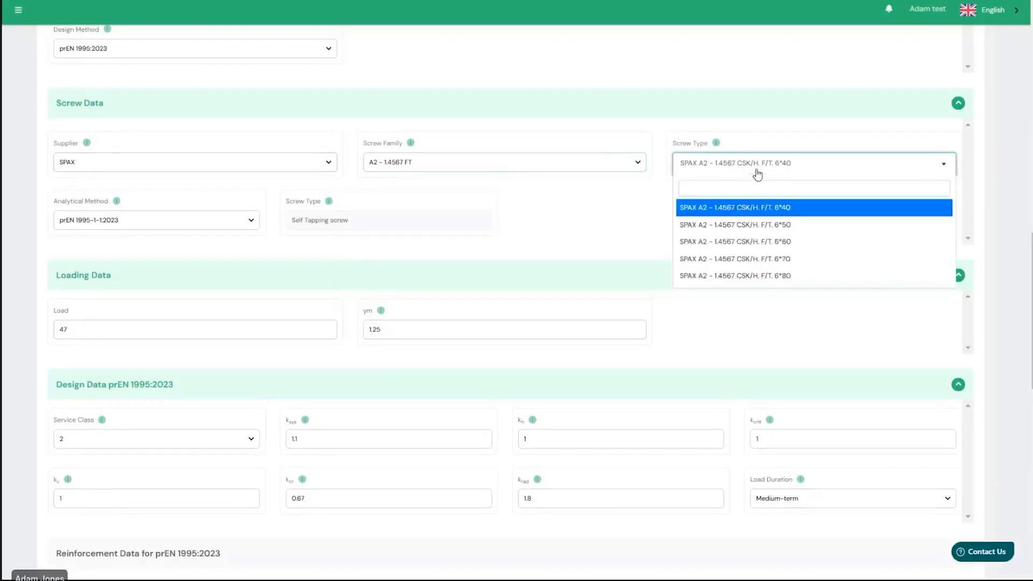
{"action": "scroll", "coordinate": [744, 236], "scroll_direction": "down", "scroll_amount": 7}
{"action": "scroll", "coordinate": [744, 236], "scroll_direction": "up", "scroll_amount": 5}
{"action": "scroll", "coordinate": [744, 237], "scroll_direction": "up", "scroll_amount": 1}
- Try the Wirox PT screw family and settle on Wirox FT
{"action": "left_click", "coordinate": [485, 123]}
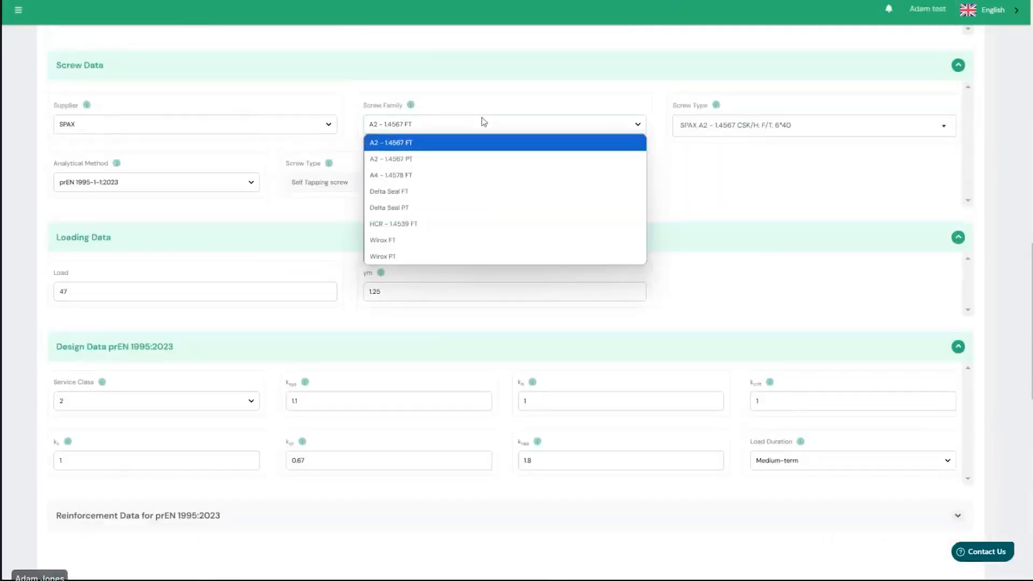
{"action": "left_click", "coordinate": [440, 257]}
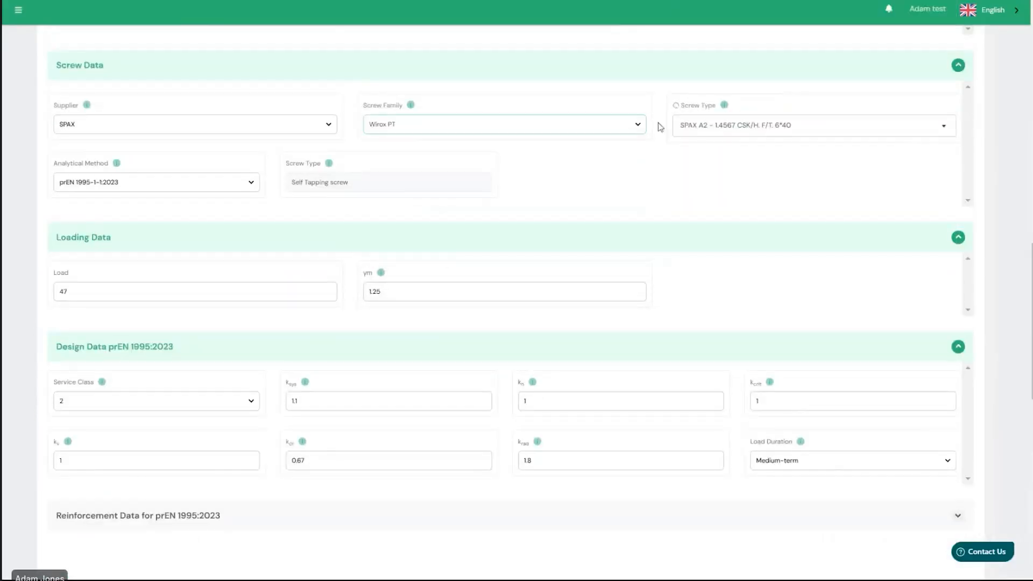
{"action": "left_click", "coordinate": [615, 130]}
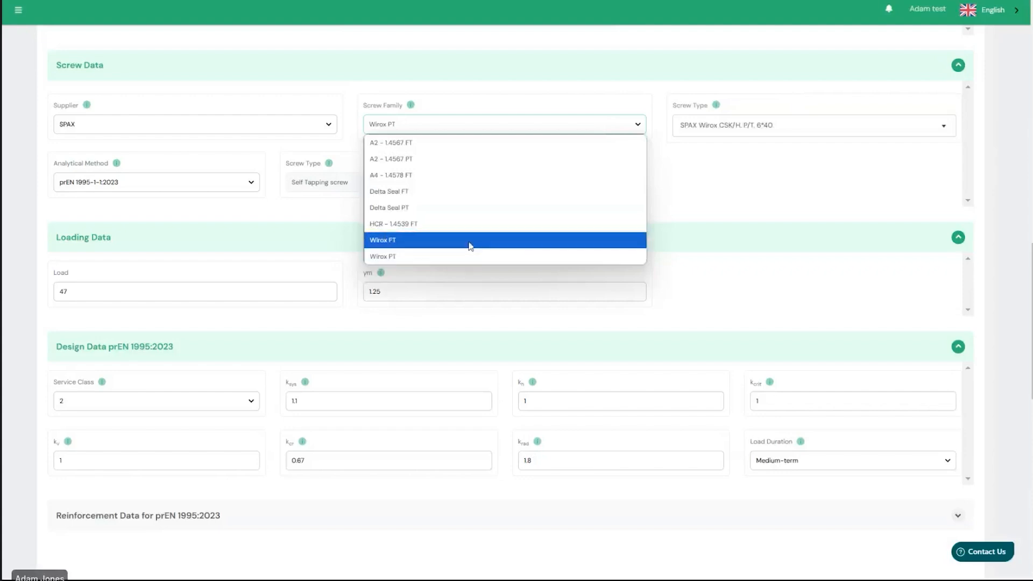
{"action": "key", "text": "Return"}
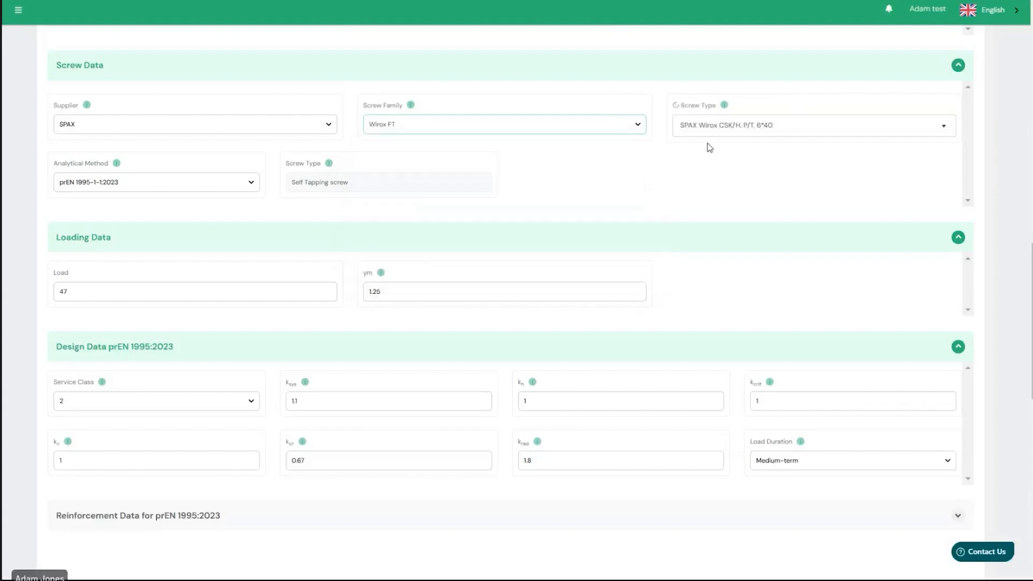
- Set the screw type to SPAX Wirox CSK/H. F/T. 10*700
{"action": "left_click", "coordinate": [773, 126]}
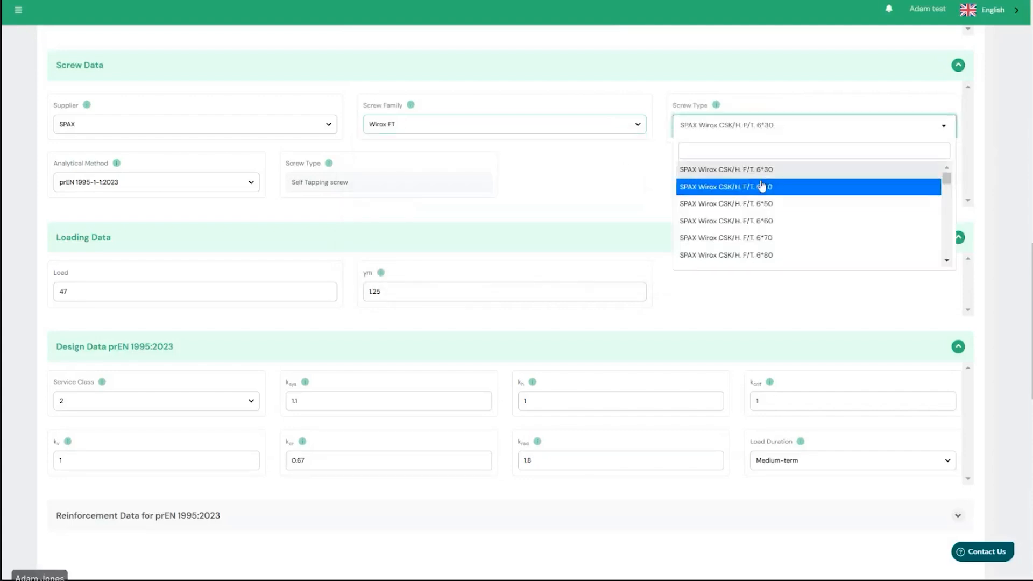
{"action": "scroll", "coordinate": [764, 237], "scroll_direction": "down", "scroll_amount": 15}
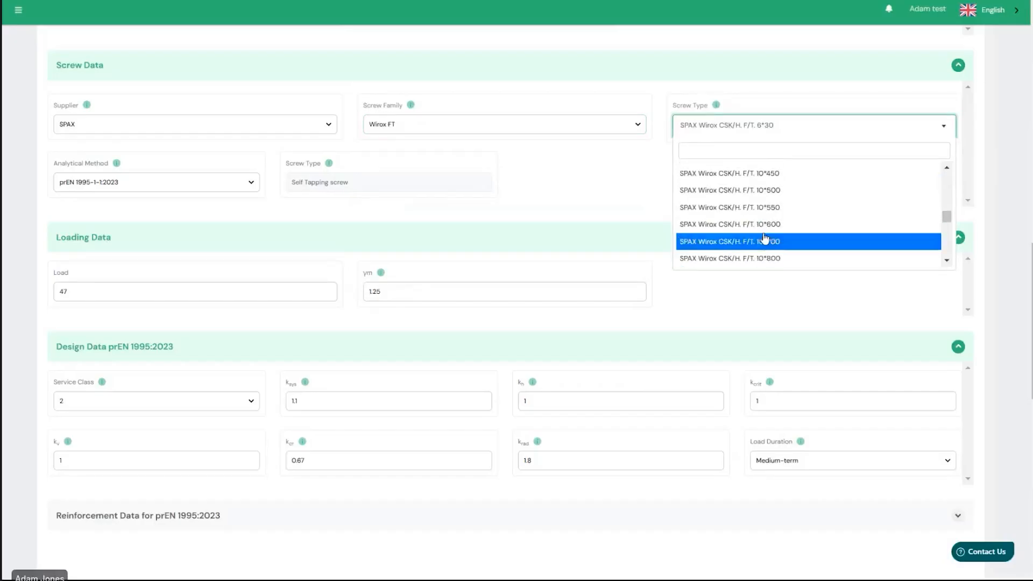
{"action": "left_click", "coordinate": [765, 241]}
{"action": "scroll", "coordinate": [591, 216], "scroll_direction": "down", "scroll_amount": 1}
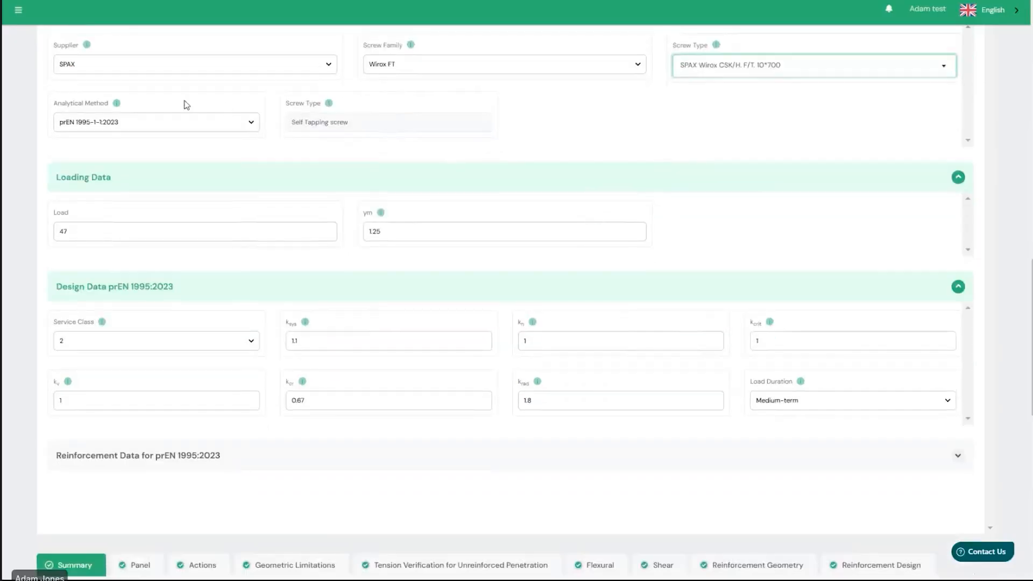
- Set the screw's analytical method to Spax ETA and keep Pre-Drilling at No
{"action": "scroll", "coordinate": [162, 134], "scroll_direction": "up", "scroll_amount": 1}
{"action": "left_click", "coordinate": [143, 172]}
{"action": "left_click", "coordinate": [134, 193]}
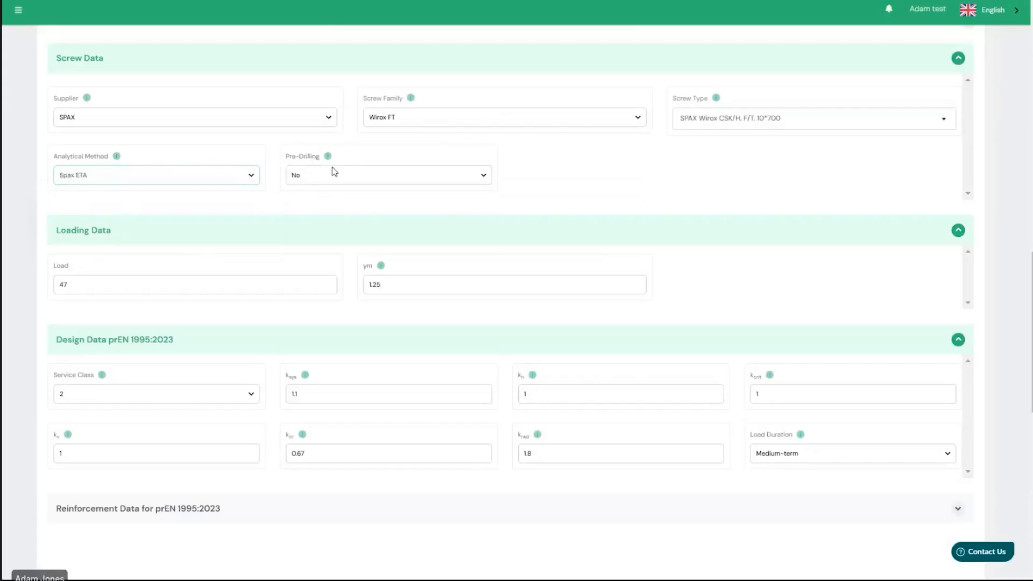
{"action": "left_click", "coordinate": [334, 171]}
{"action": "left_click", "coordinate": [338, 176]}
{"action": "mouse_move", "coordinate": [332, 162]}
{"action": "scroll", "coordinate": [251, 209], "scroll_direction": "up", "scroll_amount": 1}
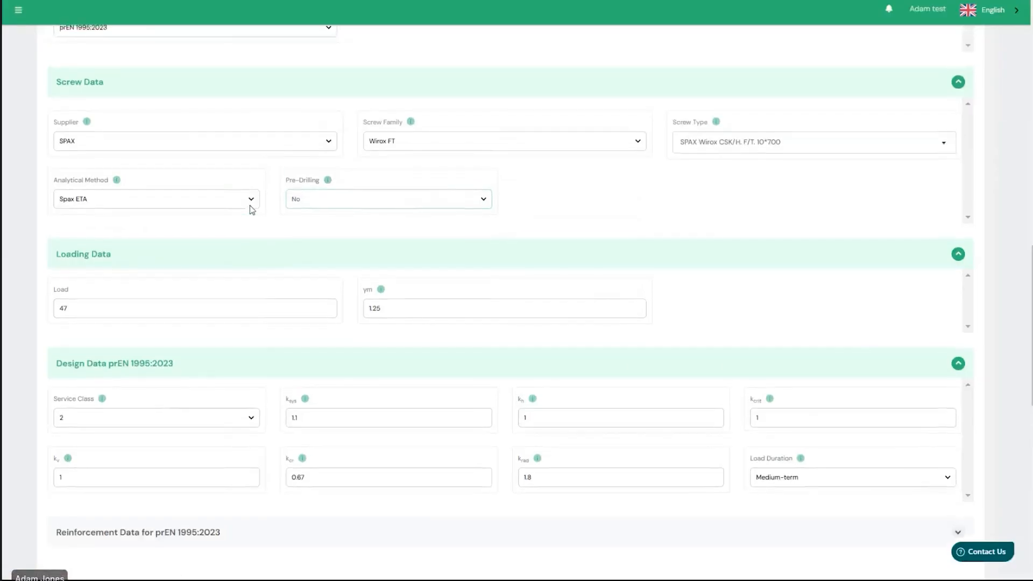
{"action": "left_click", "coordinate": [251, 200]}
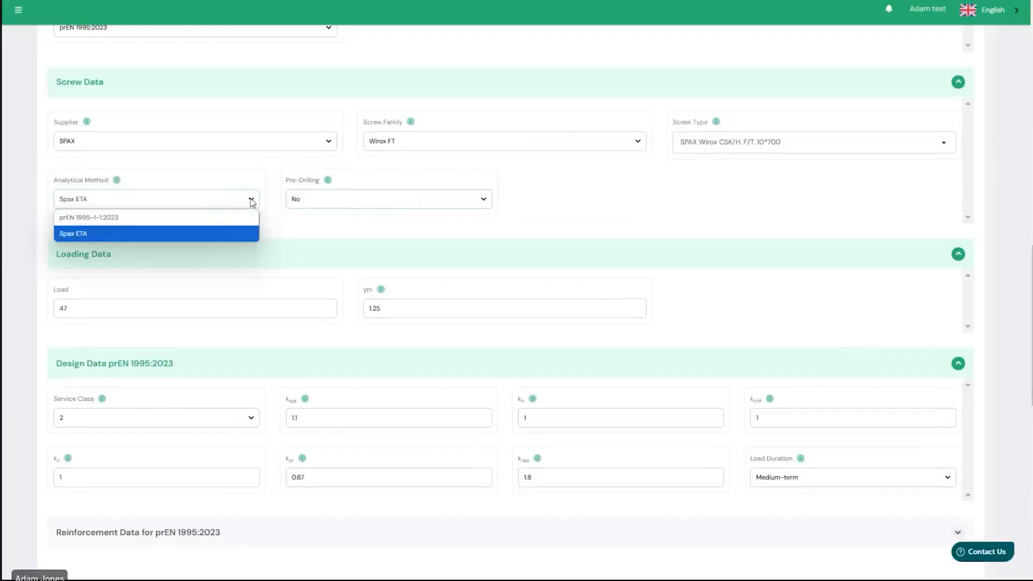
{"action": "left_click", "coordinate": [251, 201]}
- Expand Reinforcement Data for prEN 1995:2023 and set n Along 90° to 2
{"action": "scroll", "coordinate": [590, 279], "scroll_direction": "down", "scroll_amount": 3}
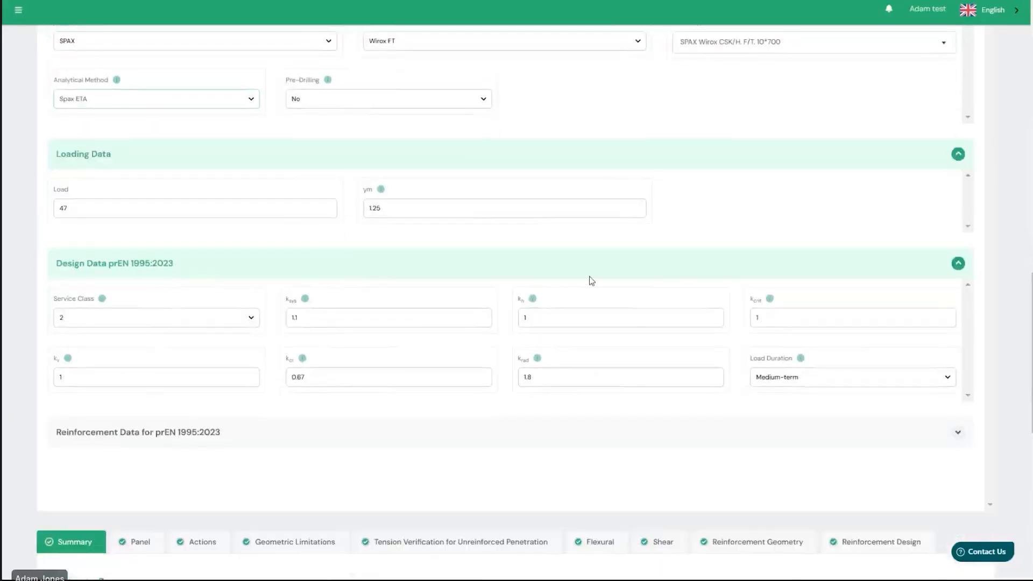
{"action": "scroll", "coordinate": [614, 335], "scroll_direction": "down", "scroll_amount": 3}
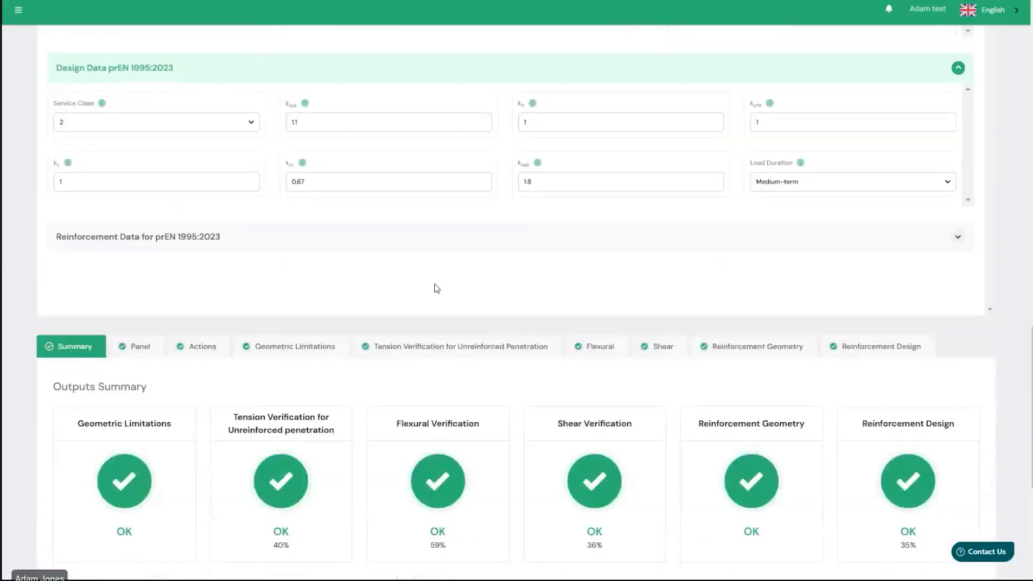
{"action": "left_click", "coordinate": [958, 237]}
{"action": "scroll", "coordinate": [657, 257], "scroll_direction": "down", "scroll_amount": 2}
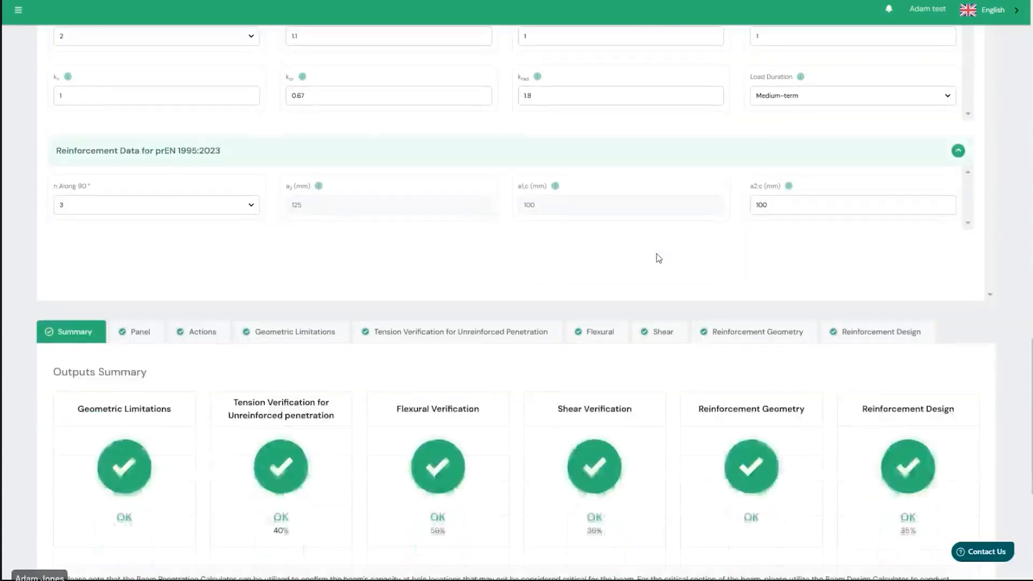
{"action": "left_click", "coordinate": [212, 208]}
{"action": "left_click", "coordinate": [170, 225]}
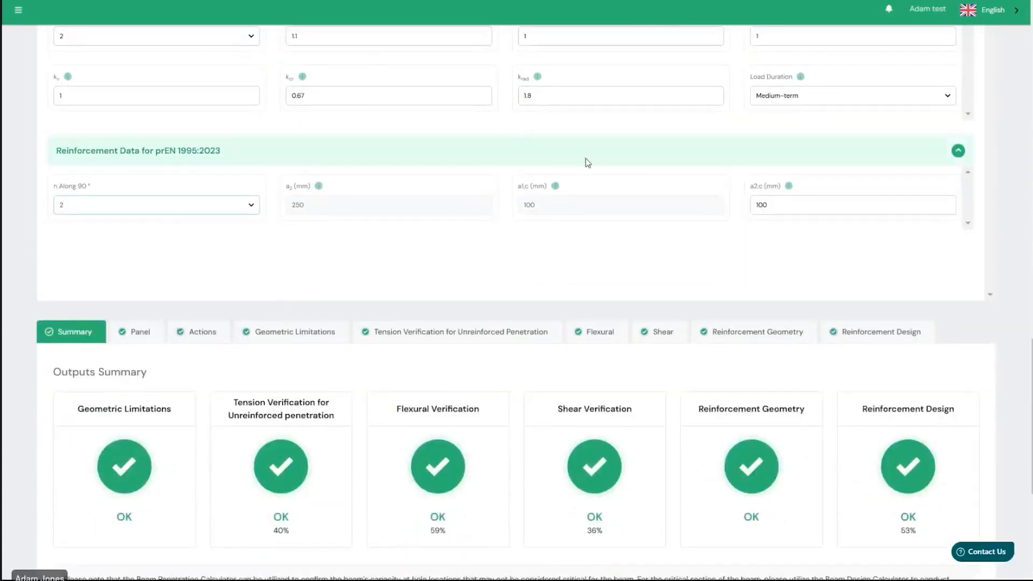
- Check the screw layout in the beam elevation and section drawings and the verification results in the Outputs Summary
{"action": "scroll", "coordinate": [588, 163], "scroll_direction": "up", "scroll_amount": 20}
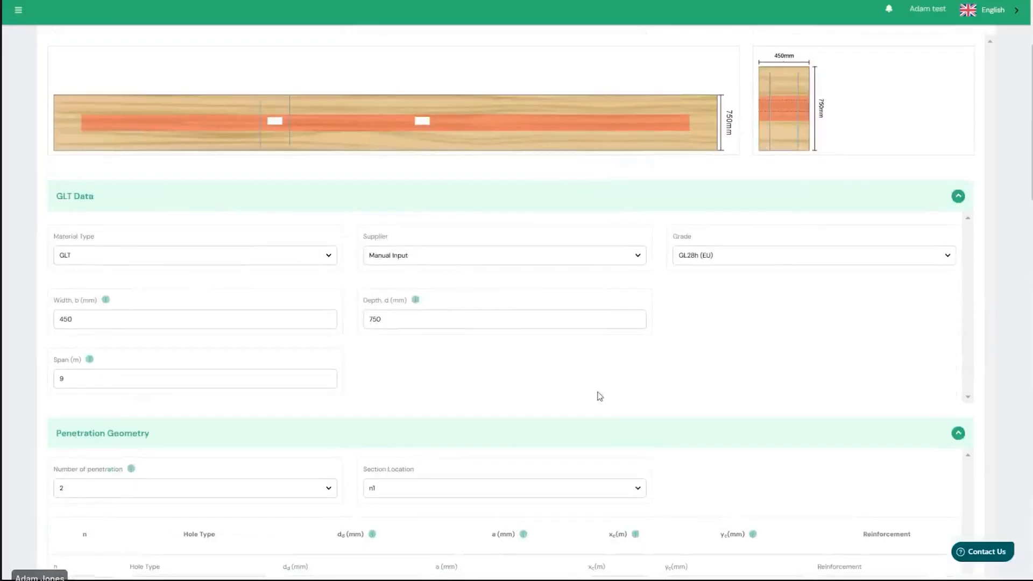
{"action": "scroll", "coordinate": [600, 396], "scroll_direction": "down", "scroll_amount": 15}
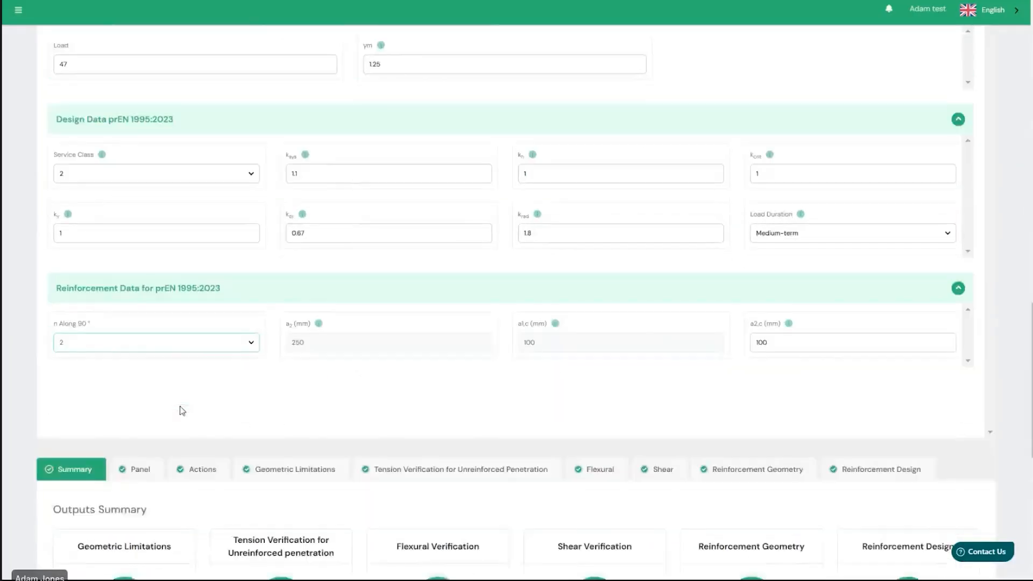
{"action": "scroll", "coordinate": [196, 362], "scroll_direction": "down", "scroll_amount": 5}
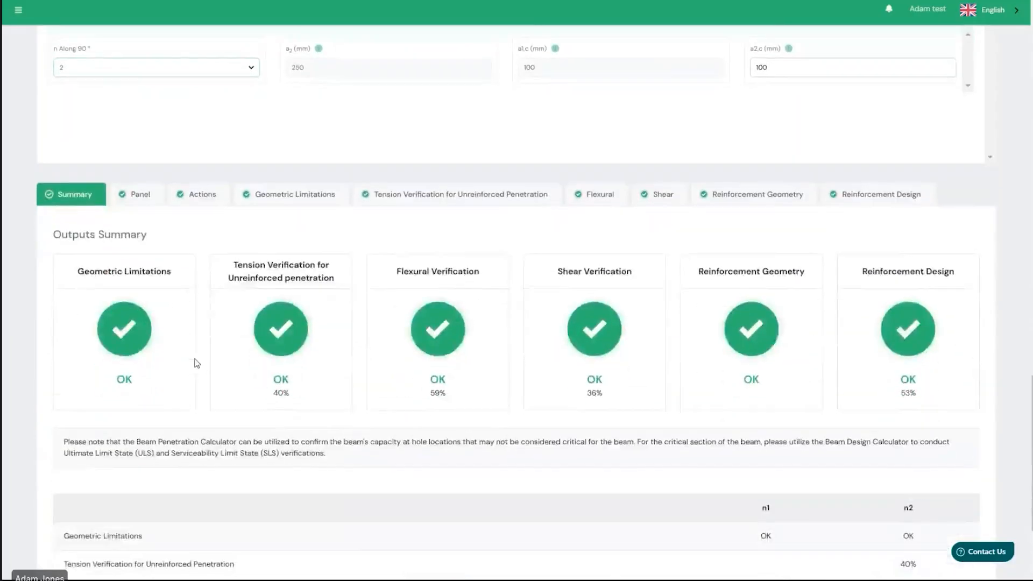
- Compare the verification results of penetrations n1 and n2 in the summary table, including unreinforced tension and reinforcement design
{"action": "scroll", "coordinate": [197, 363], "scroll_direction": "down", "scroll_amount": 3}
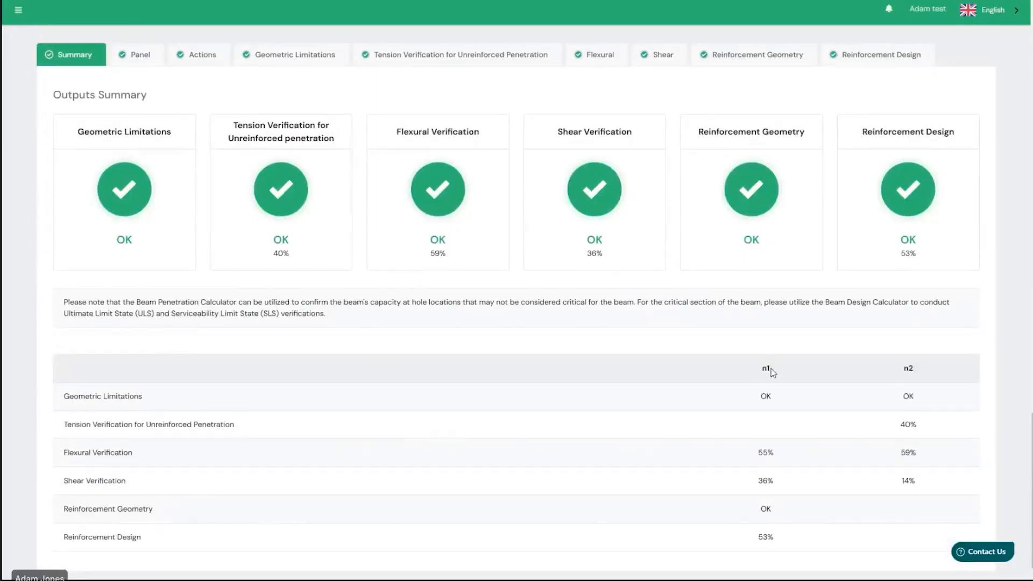
{"action": "triple_click", "coordinate": [190, 425]}
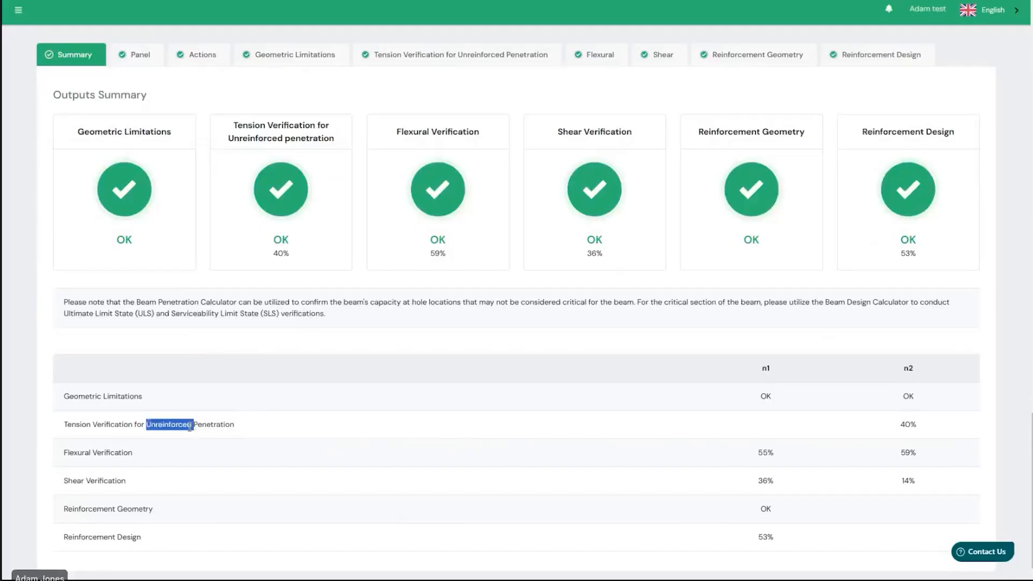
{"action": "double_click", "coordinate": [908, 425]}
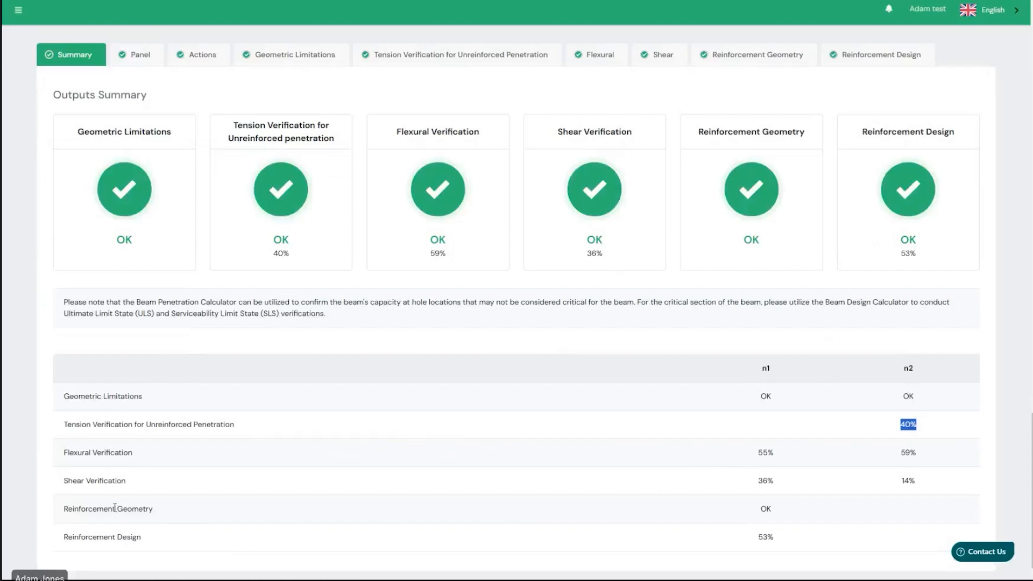
{"action": "left_click", "coordinate": [767, 511]}
{"action": "double_click", "coordinate": [762, 537]}
- Review the Panel results, covering the panel properties, section properties and type of each penetration
{"action": "scroll", "coordinate": [572, 449], "scroll_direction": "up", "scroll_amount": 3}
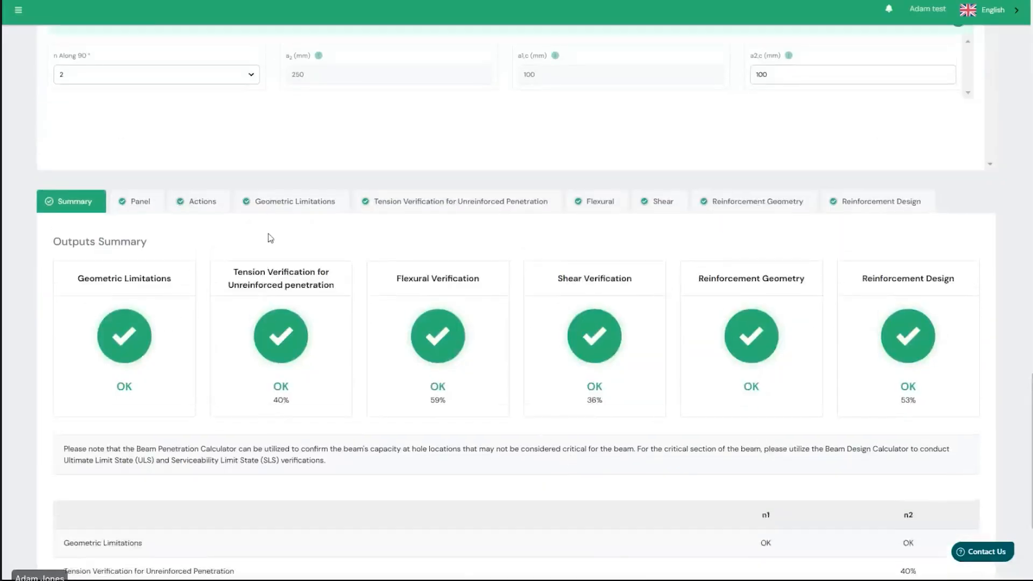
{"action": "left_click", "coordinate": [144, 202]}
{"action": "scroll", "coordinate": [414, 226], "scroll_direction": "down", "scroll_amount": 8}
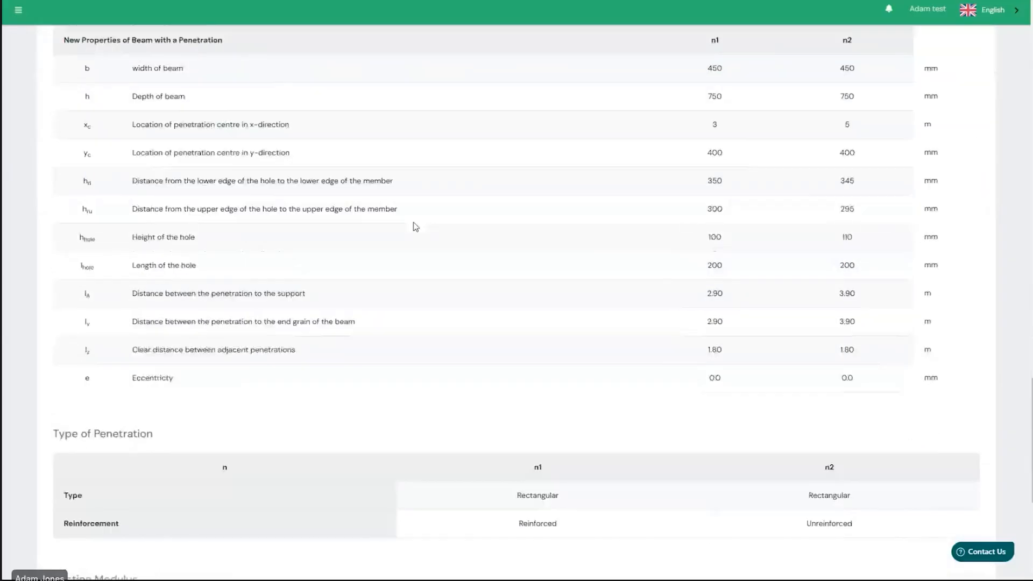
{"action": "scroll", "coordinate": [199, 81], "scroll_direction": "up", "scroll_amount": 6}
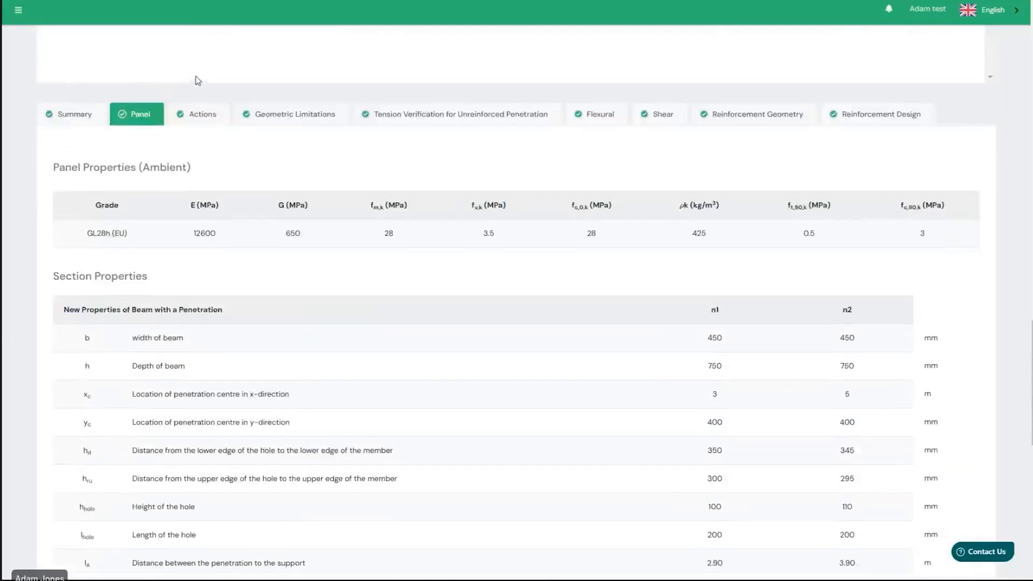
- Examine the shear and bending moment diagrams and the design actions at both penetrations in the Actions results
{"action": "left_click", "coordinate": [200, 113]}
{"action": "scroll", "coordinate": [387, 200], "scroll_direction": "down", "scroll_amount": 13}
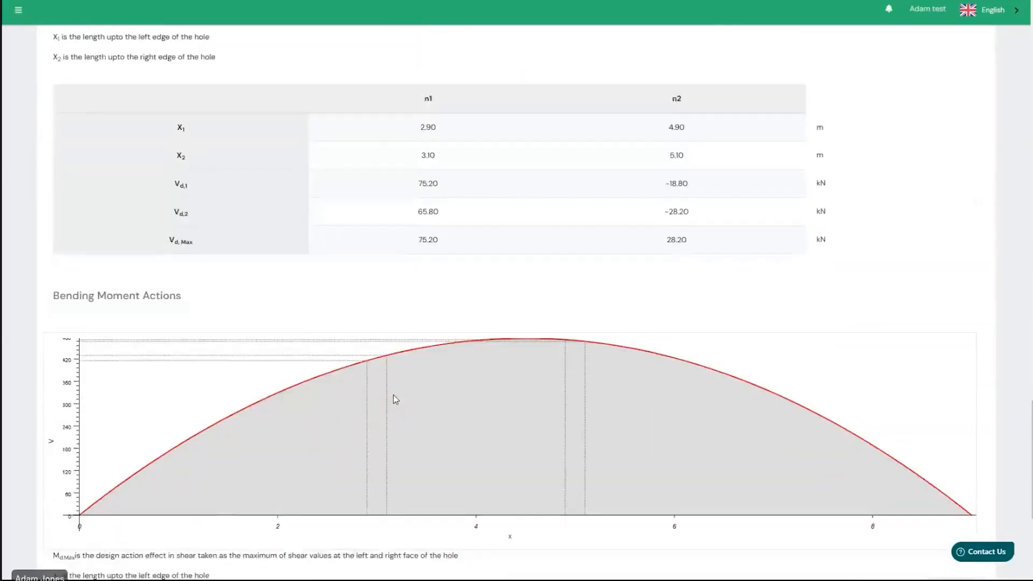
{"action": "scroll", "coordinate": [393, 395], "scroll_direction": "up", "scroll_amount": 9}
{"action": "scroll", "coordinate": [373, 372], "scroll_direction": "up", "scroll_amount": 5}
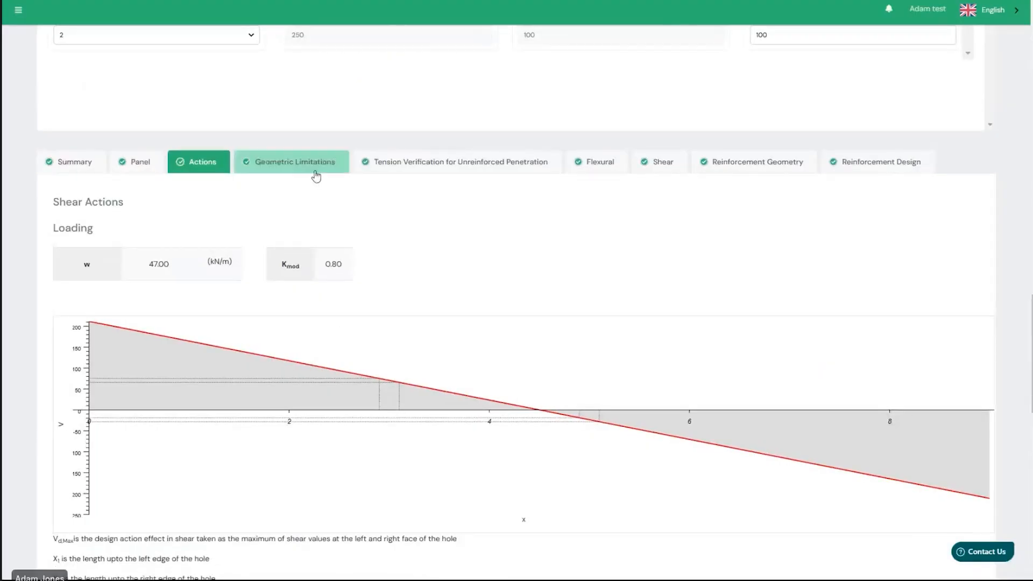
- Review the Geometric Limitations checks for both penetrations, from penetration length down to the circular hole diameter limit
{"action": "left_click", "coordinate": [318, 166]}
{"action": "scroll", "coordinate": [473, 236], "scroll_direction": "down", "scroll_amount": 10}
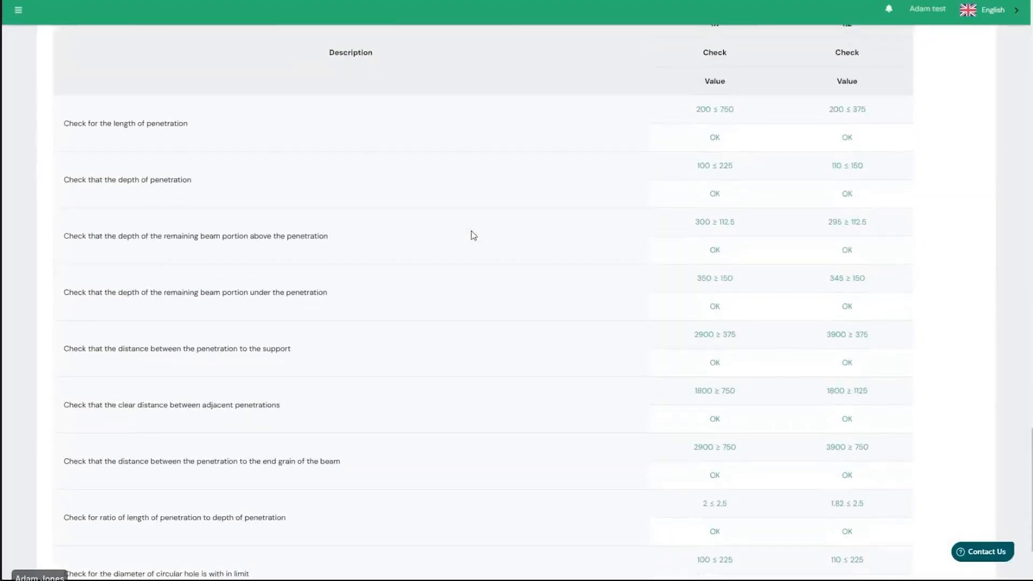
{"action": "scroll", "coordinate": [472, 234], "scroll_direction": "up", "scroll_amount": 2}
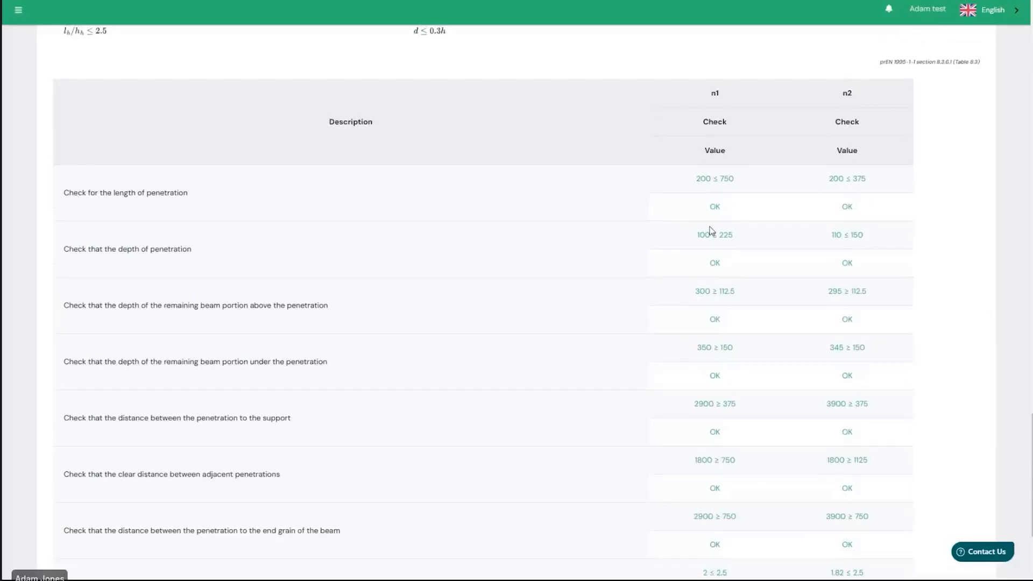
{"action": "scroll", "coordinate": [712, 230], "scroll_direction": "down", "scroll_amount": 4}
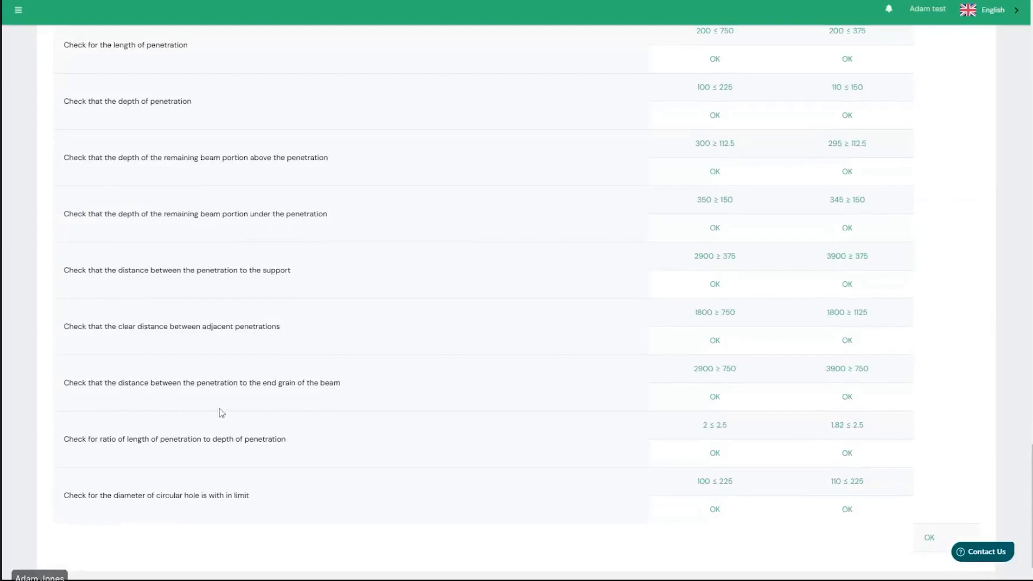
- Review the Tension Verification for Unreinforced Penetration, including the design action effects and the factors for tension perpendicular to grain
{"action": "scroll", "coordinate": [355, 365], "scroll_direction": "up", "scroll_amount": 15}
{"action": "left_click", "coordinate": [498, 301]}
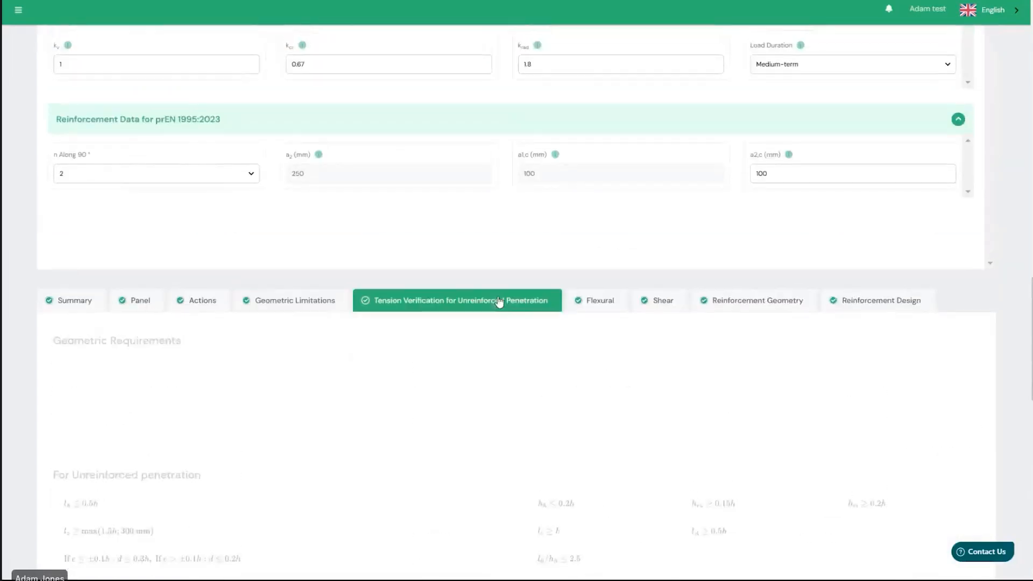
{"action": "scroll", "coordinate": [711, 344], "scroll_direction": "down", "scroll_amount": 15}
{"action": "scroll", "coordinate": [710, 343], "scroll_direction": "up", "scroll_amount": 8}
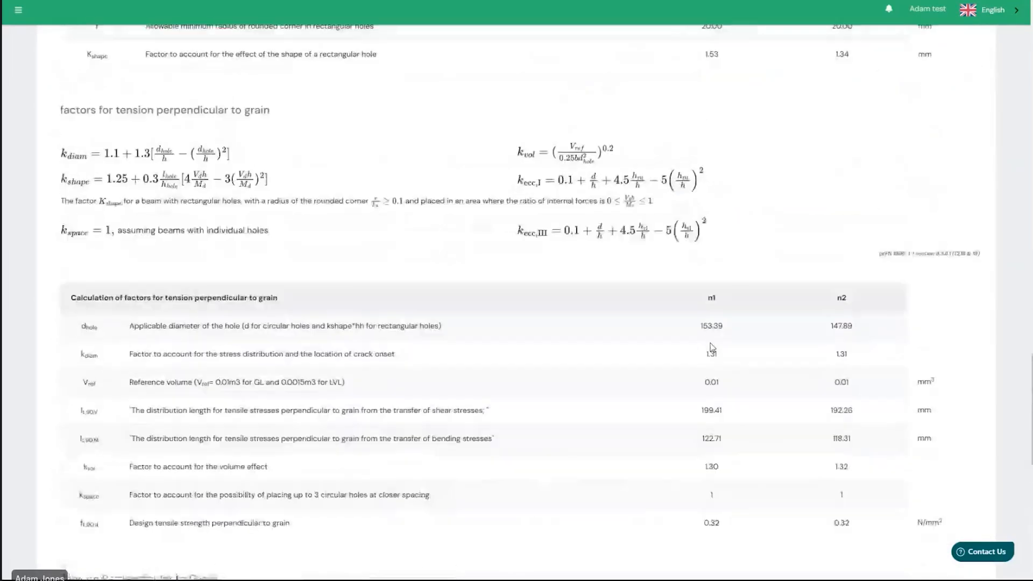
{"action": "scroll", "coordinate": [712, 347], "scroll_direction": "up", "scroll_amount": 4}
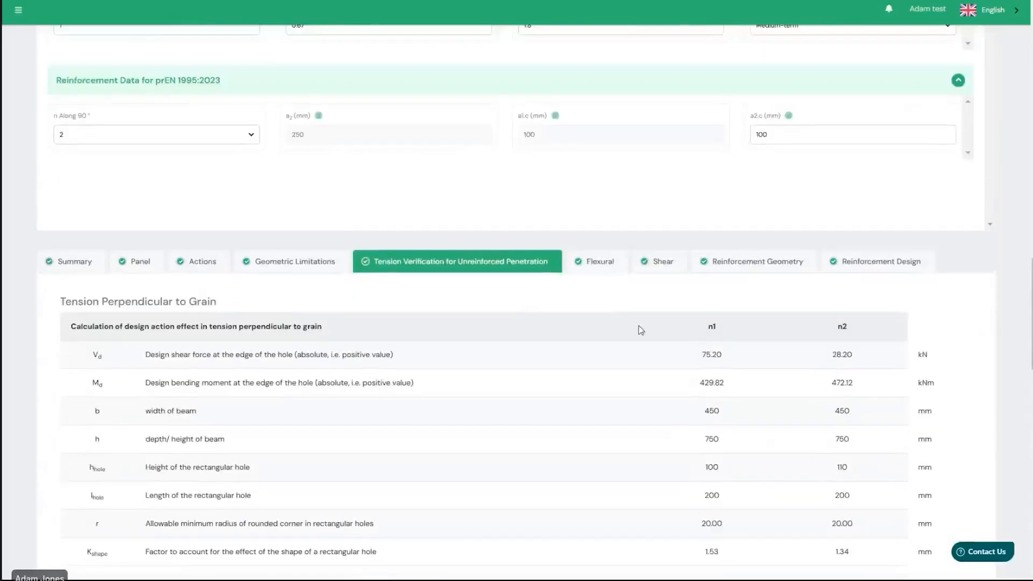
- Review the Flexural strength verification of both penetrations and the Shear strength verification
{"action": "left_click", "coordinate": [597, 262]}
{"action": "scroll", "coordinate": [670, 314], "scroll_direction": "down", "scroll_amount": 5}
{"action": "scroll", "coordinate": [670, 314], "scroll_direction": "up", "scroll_amount": 5}
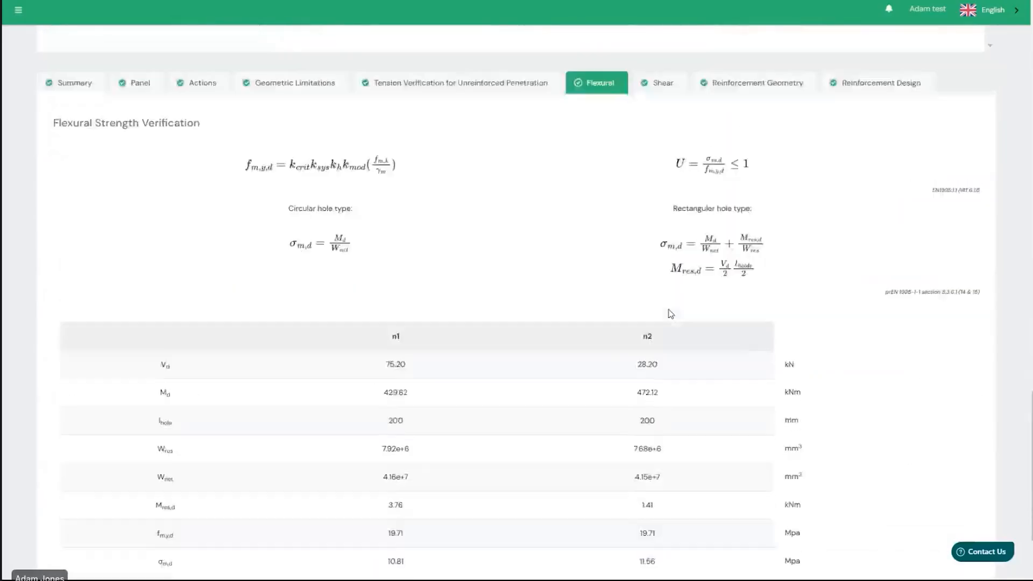
{"action": "left_click", "coordinate": [659, 262]}
- Check the screw spacing criteria in Reinforcement Geometry and the tensile force and screw axial capacity calculations in Reinforcement Design
{"action": "left_click", "coordinate": [741, 269]}
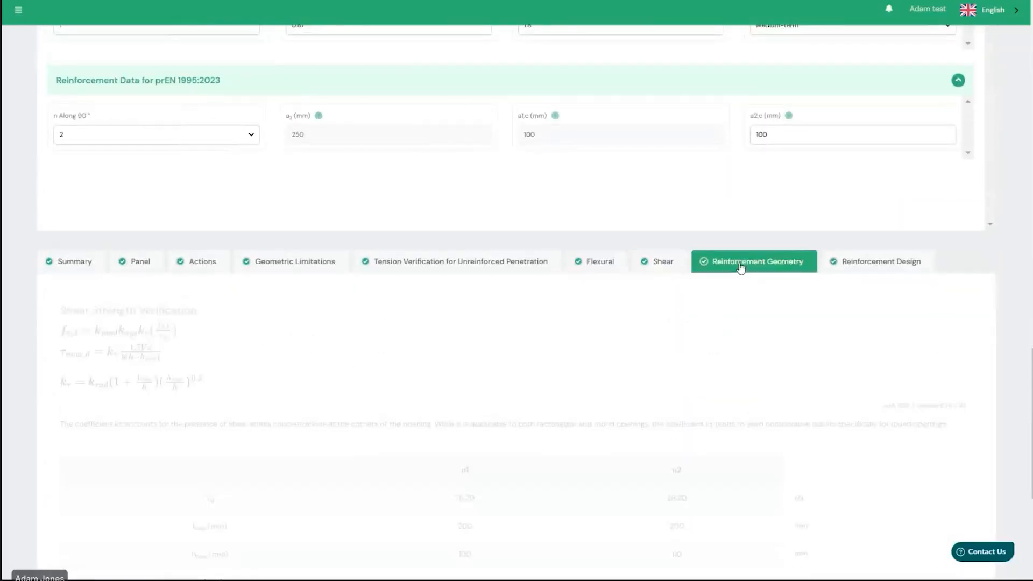
{"action": "scroll", "coordinate": [690, 384], "scroll_direction": "up", "scroll_amount": 1}
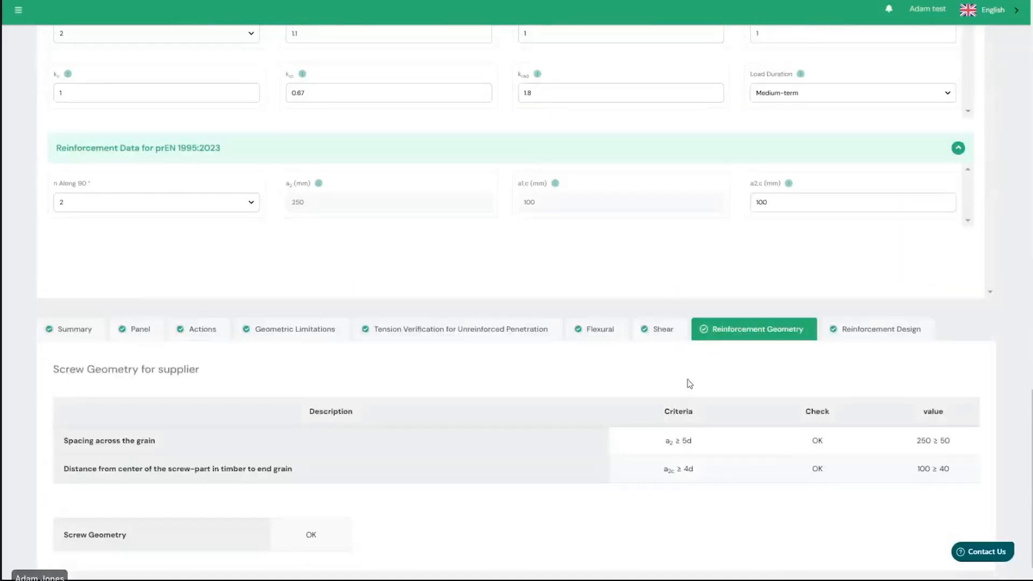
{"action": "left_click", "coordinate": [877, 330]}
{"action": "scroll", "coordinate": [687, 415], "scroll_direction": "down", "scroll_amount": 15}
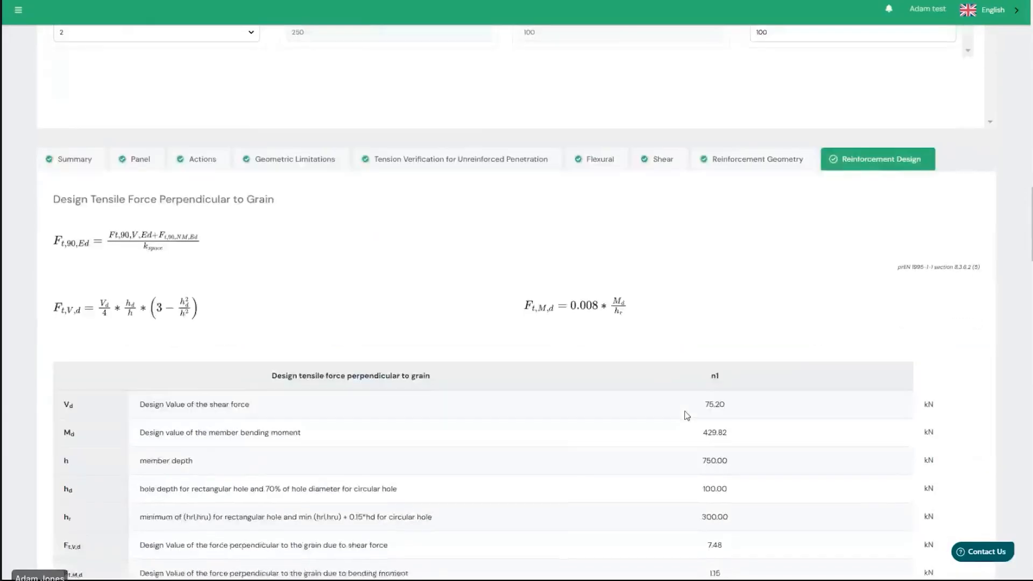
{"action": "scroll", "coordinate": [687, 415], "scroll_direction": "down", "scroll_amount": 15}
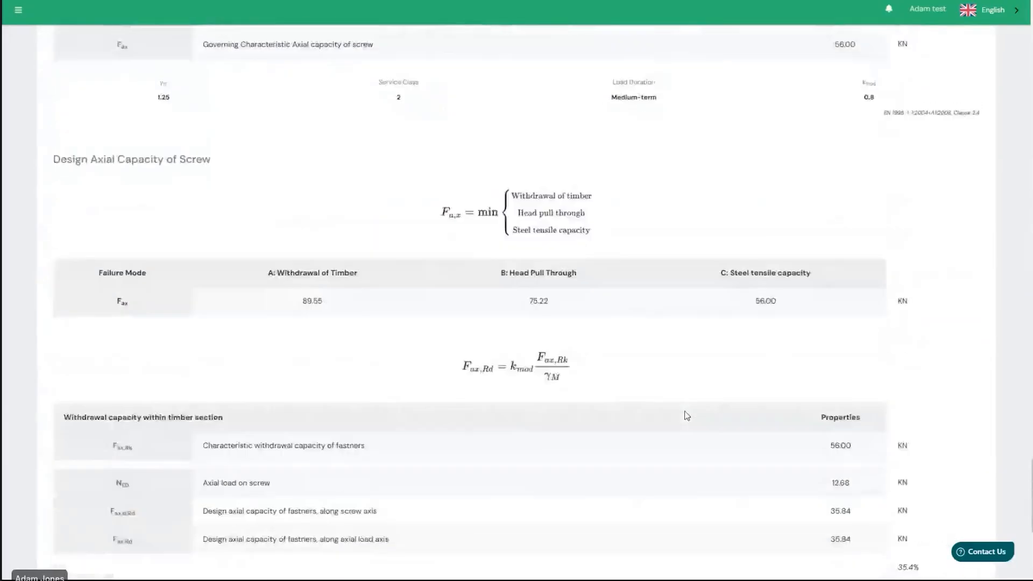
{"action": "scroll", "coordinate": [687, 416], "scroll_direction": "up", "scroll_amount": 12}
{"action": "scroll", "coordinate": [687, 416], "scroll_direction": "up", "scroll_amount": 20}
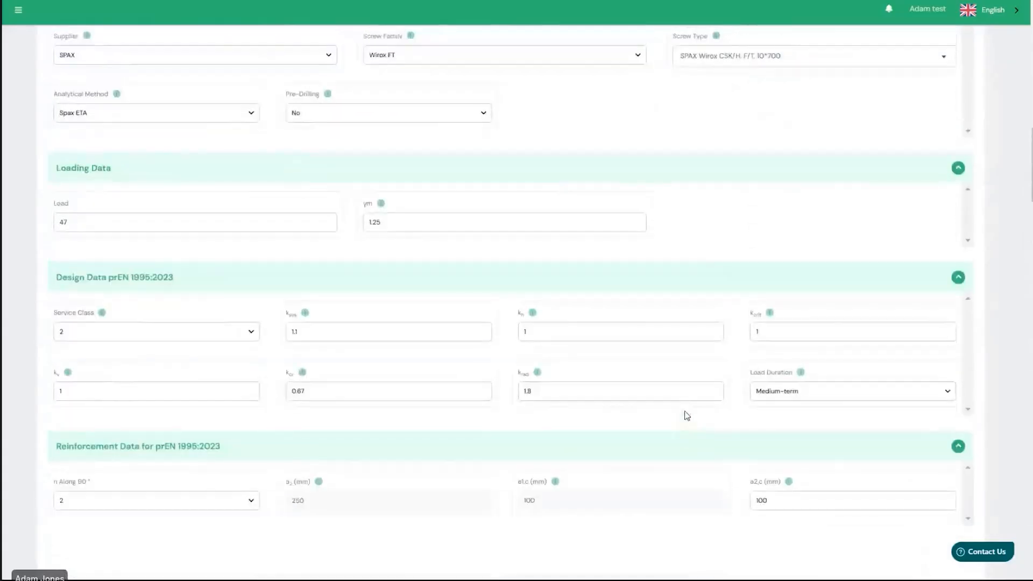